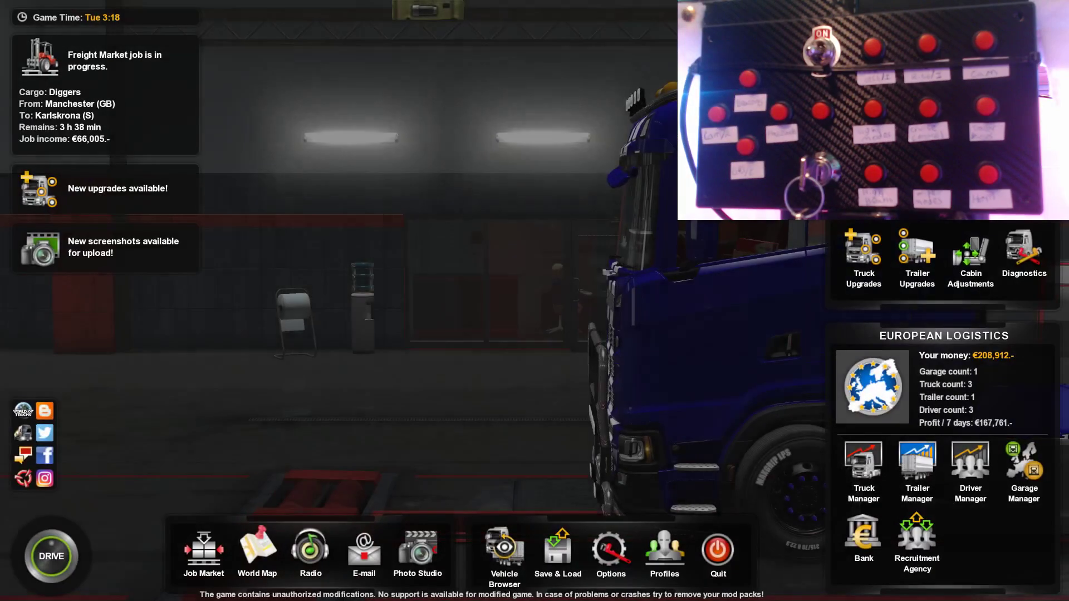
Step: Open the Options Overview from the bottom menu bar of the garage screen
click(605, 554)
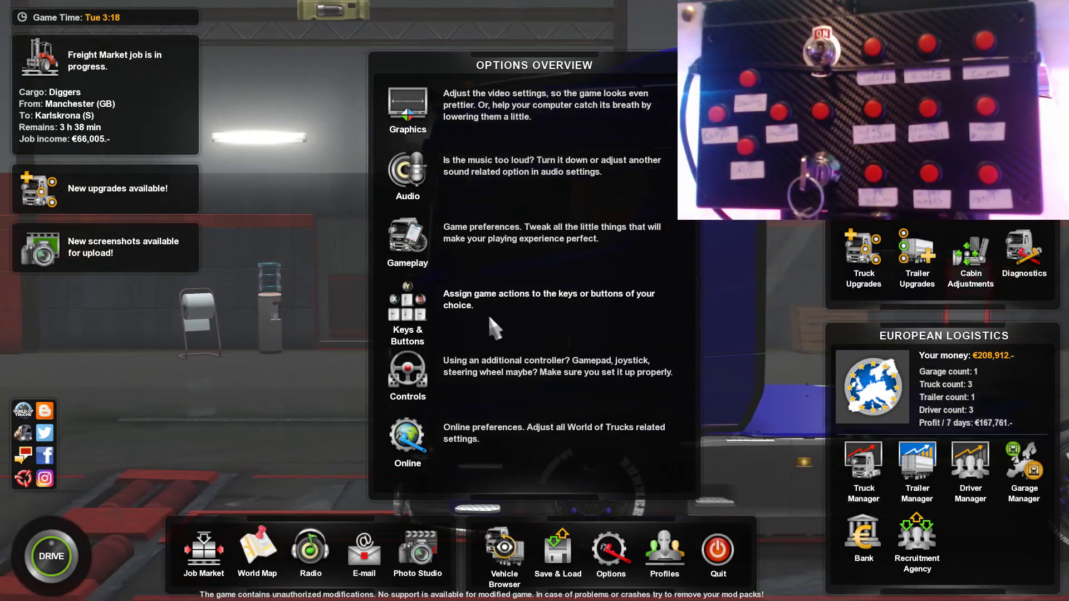
Step: Look through the Gameplay settings list, then bring up the Keys & Buttons bindings
key(Escape)
mouse_move(465, 275)
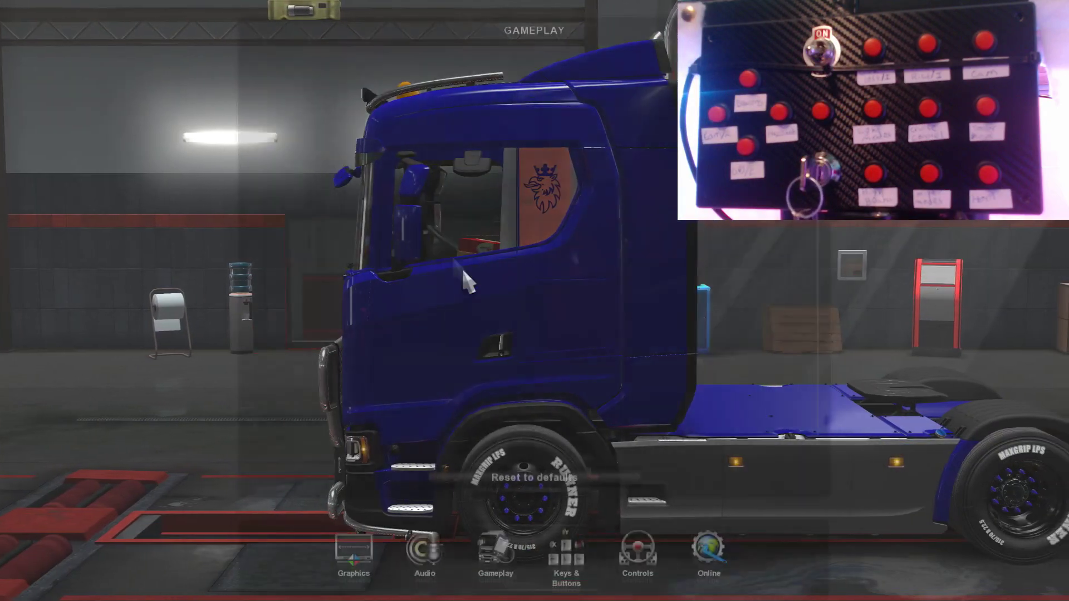
scroll(478, 335, down, 10)
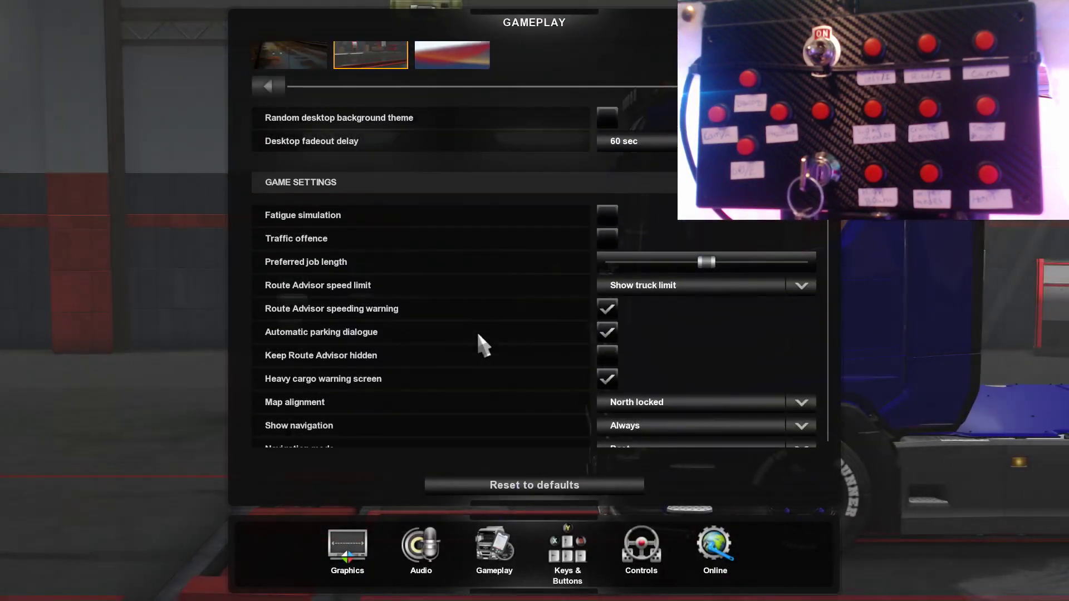
scroll(476, 334, down, 10)
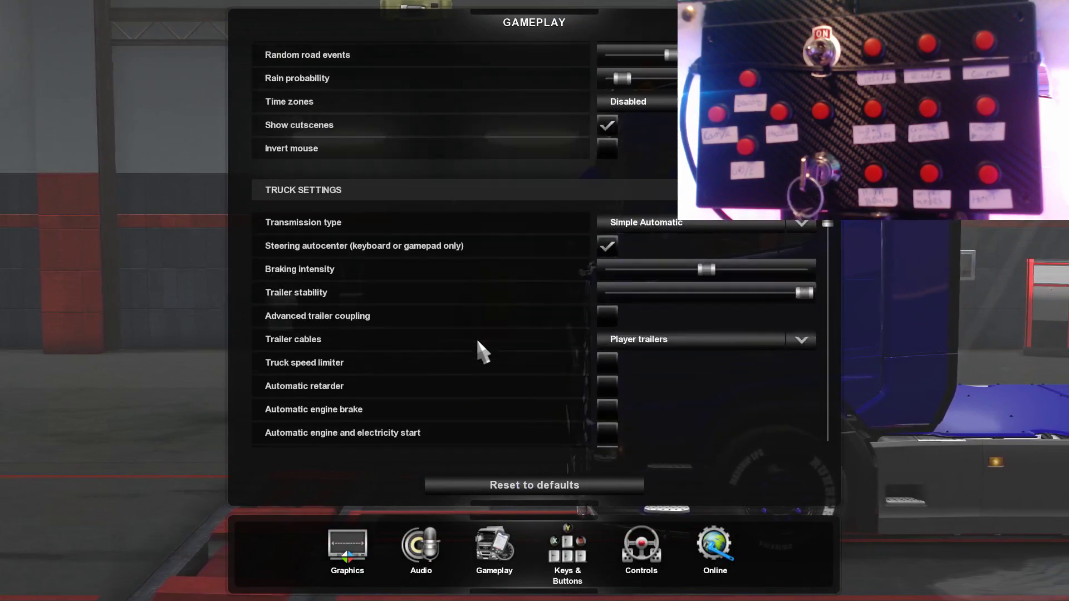
scroll(477, 342, down, 10)
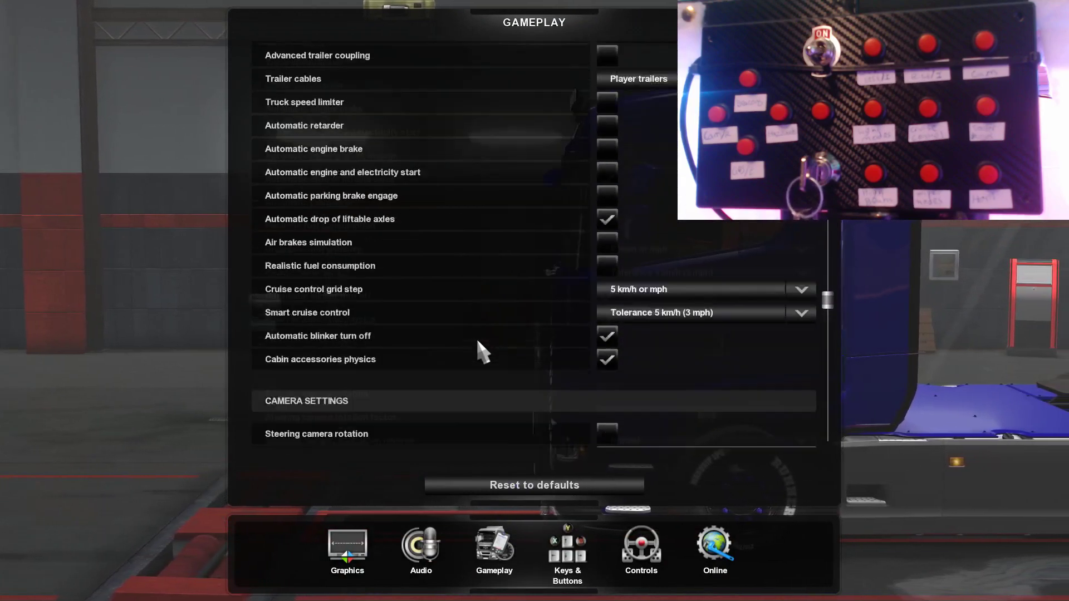
scroll(477, 340, down, 4)
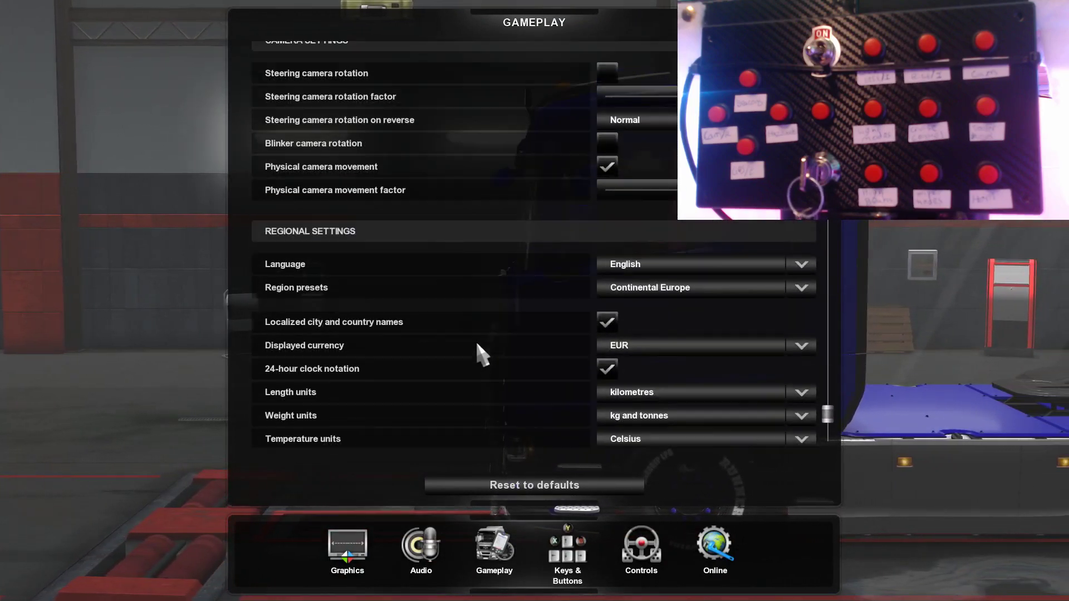
scroll(477, 338, up, 7)
scroll(486, 340, up, 8)
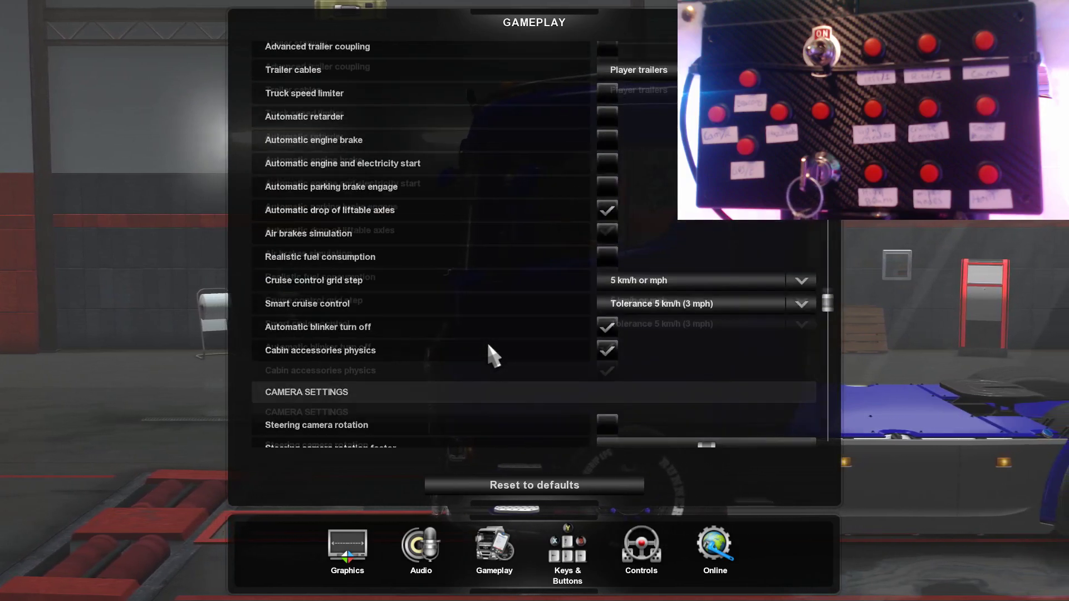
scroll(489, 346, up, 10)
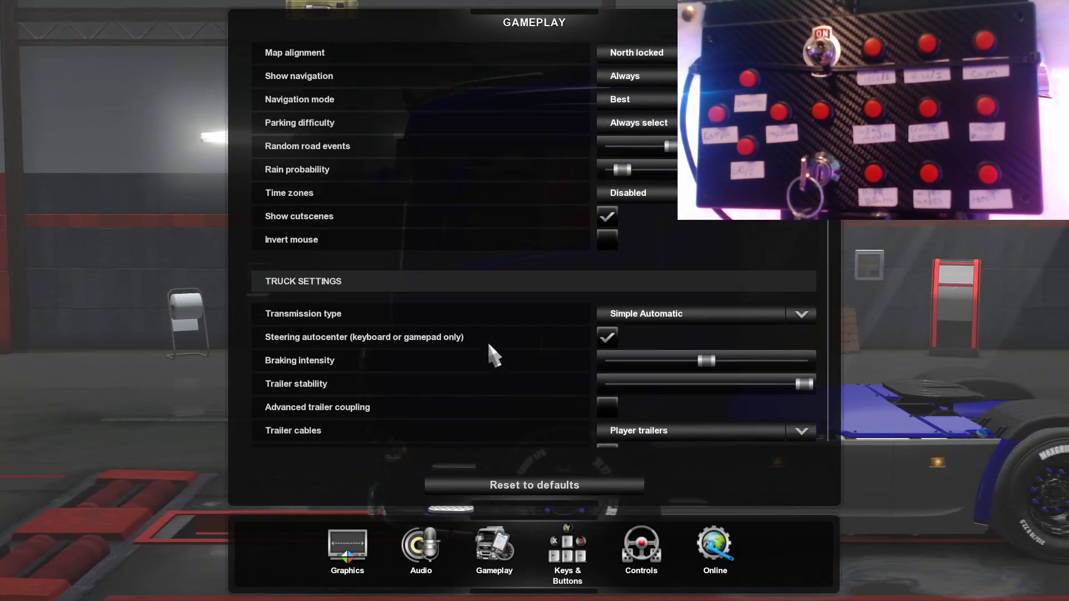
scroll(487, 340, up, 5)
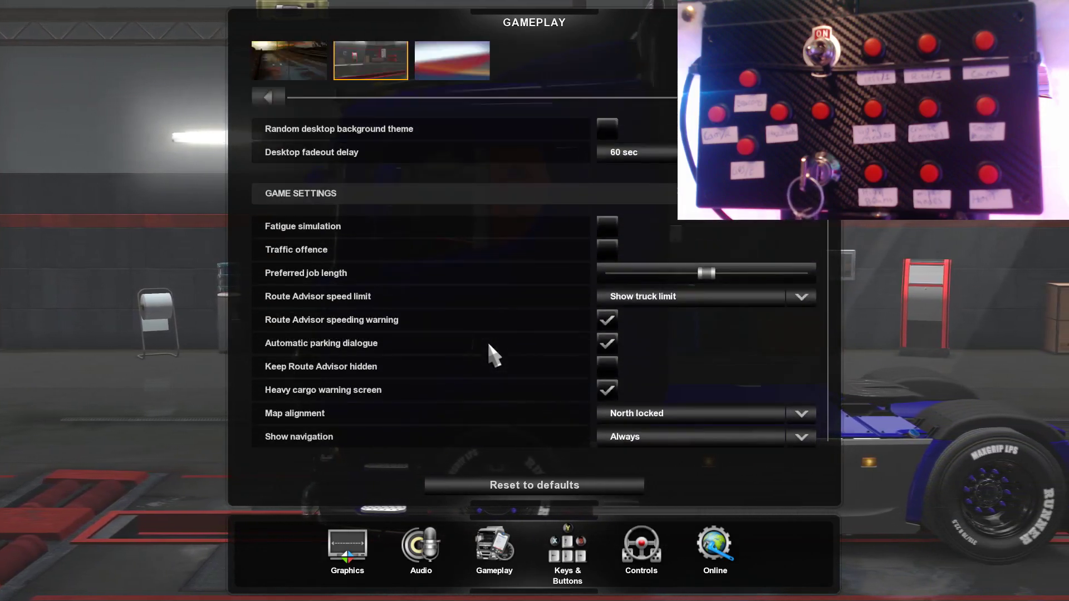
scroll(487, 341, down, 3)
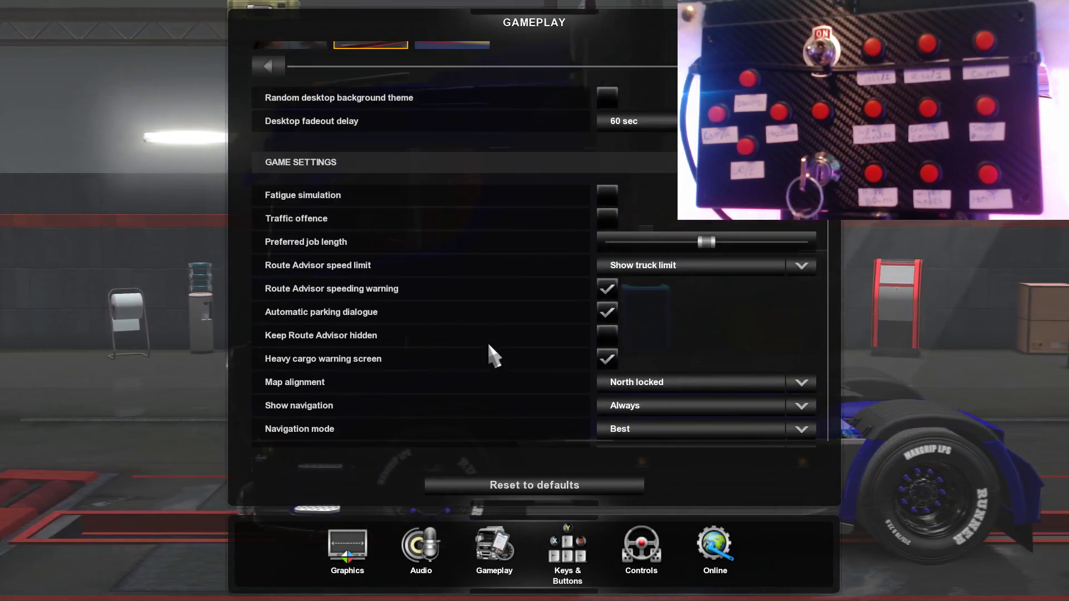
scroll(489, 346, down, 3)
scroll(489, 355, down, 3)
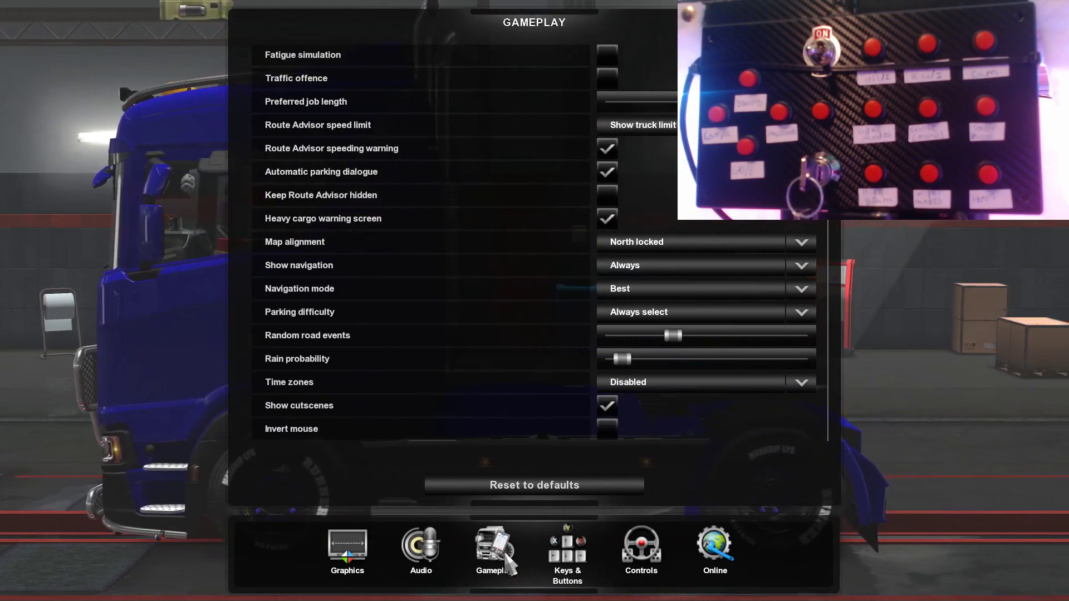
click(545, 556)
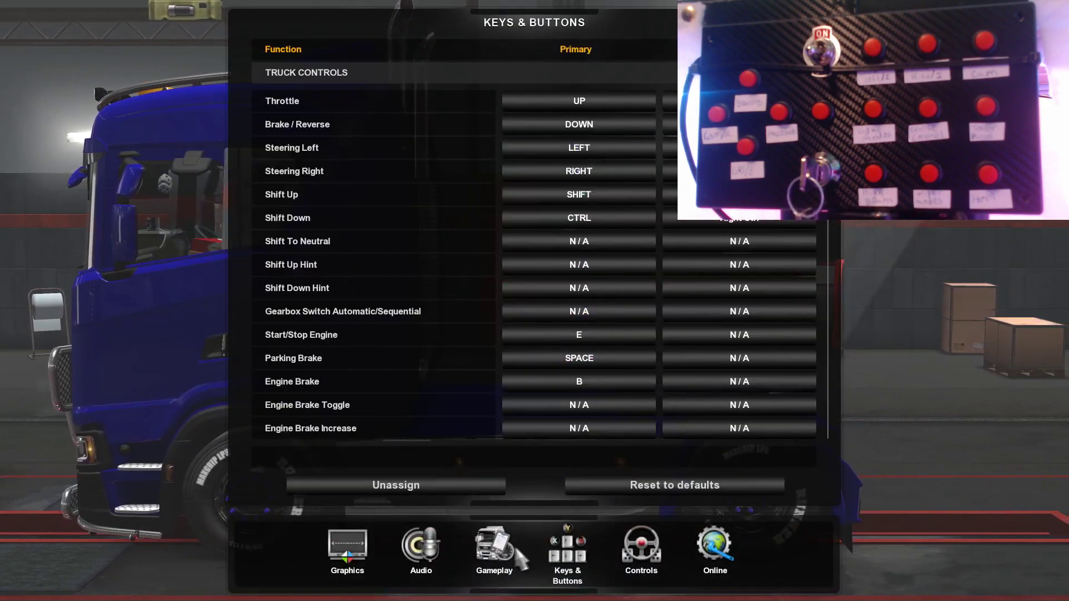
Step: Back in Gameplay, leave 'Automatic engine and electricity start' unchecked under Truck Settings
click(497, 551)
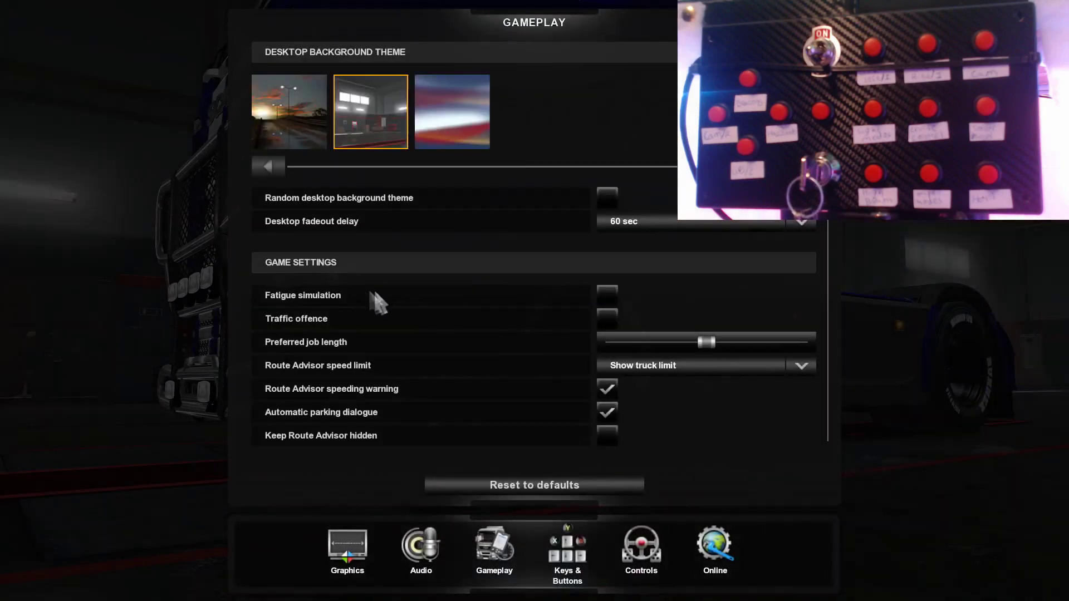
scroll(340, 337, down, 6)
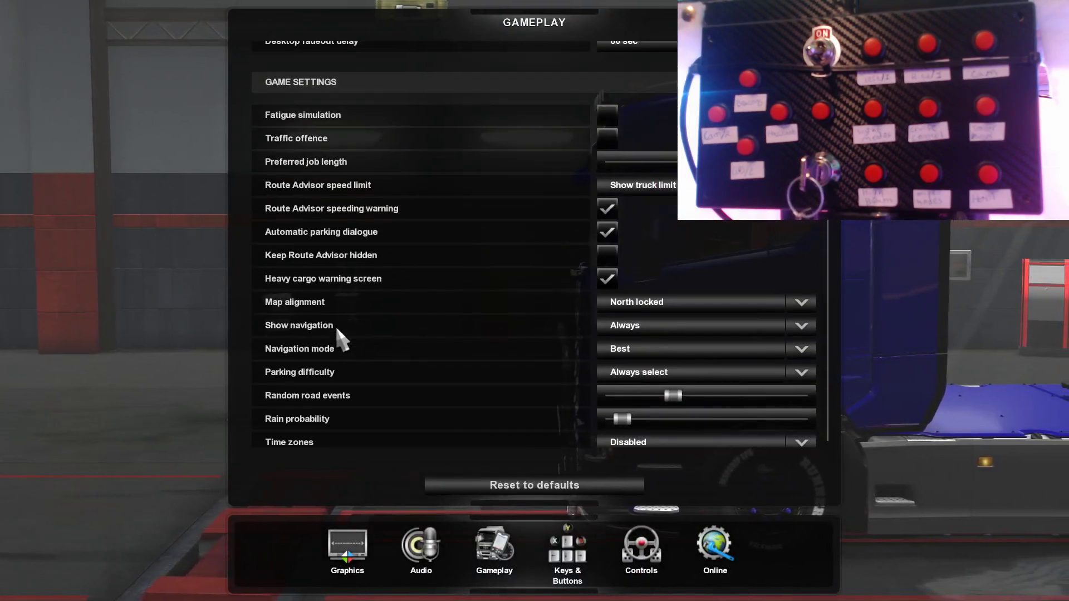
scroll(337, 334, down, 1)
scroll(338, 331, down, 6)
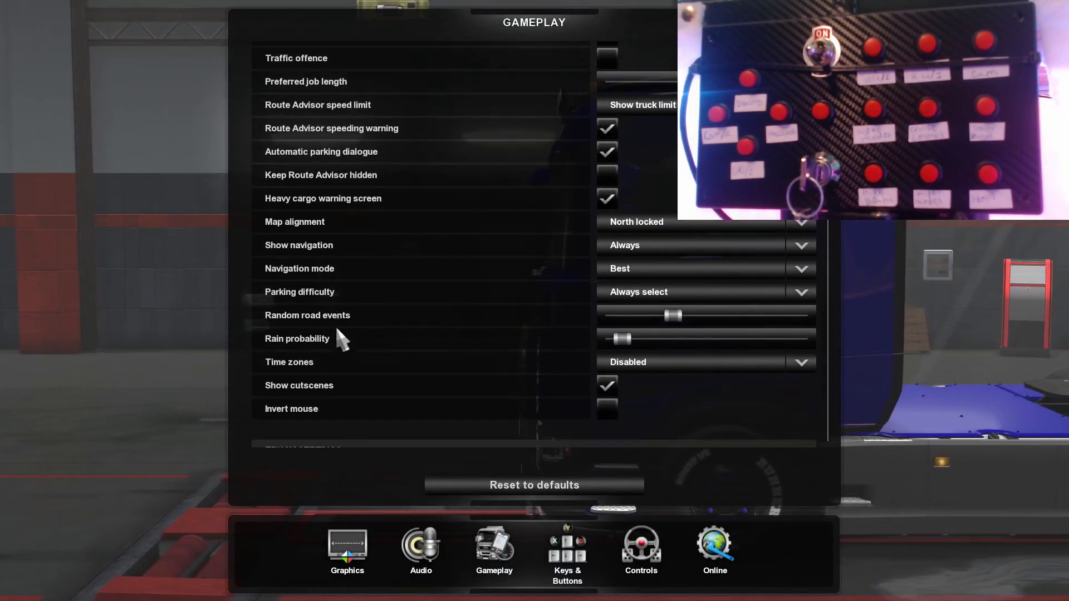
scroll(338, 334, down, 7)
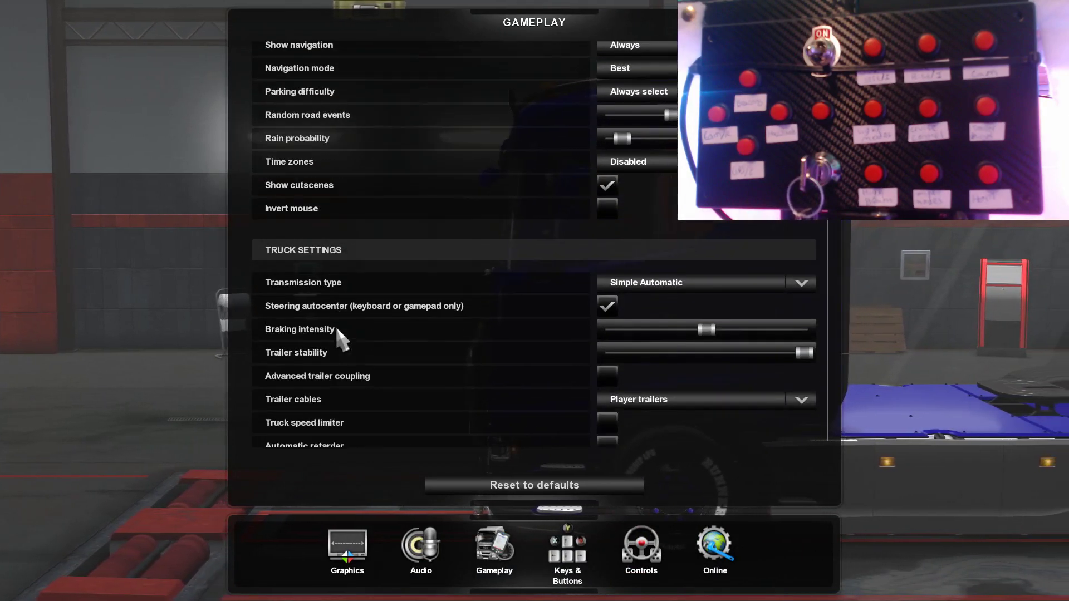
scroll(336, 329, down, 3)
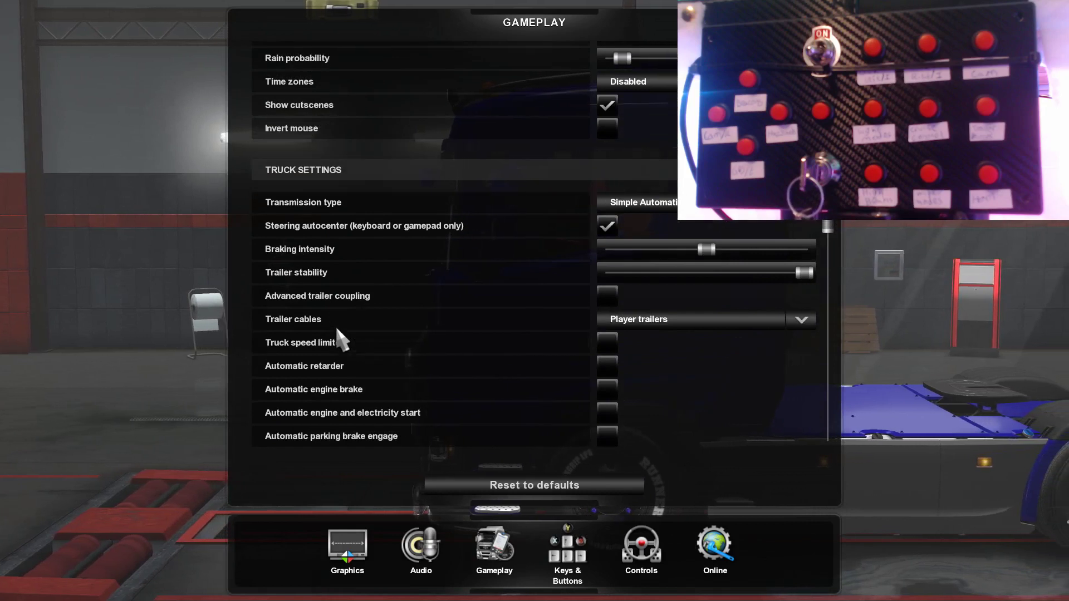
scroll(346, 374, down, 1)
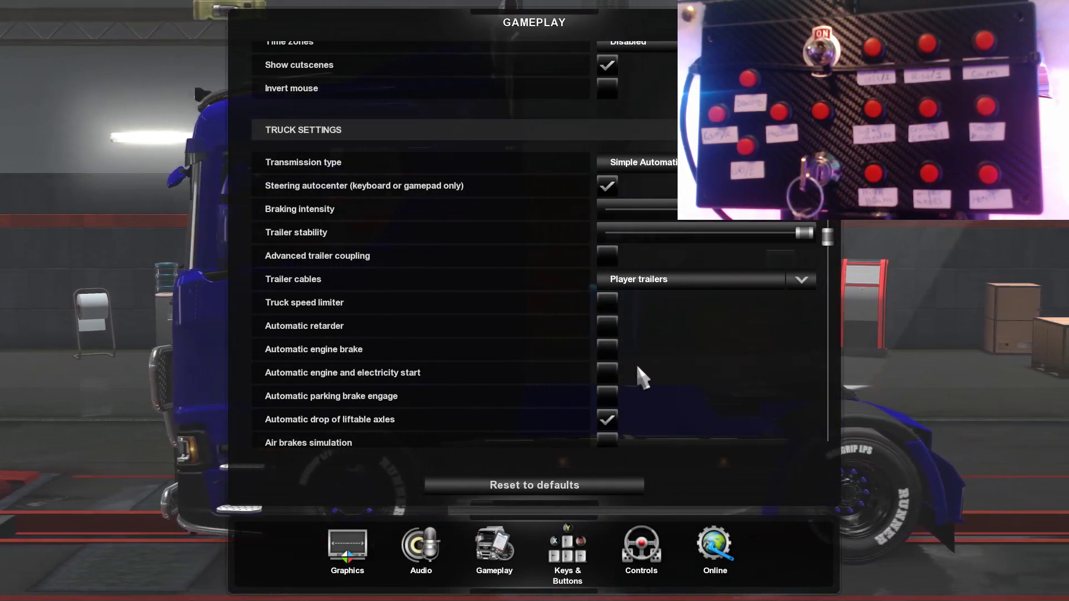
scroll(636, 362, down, 1)
scroll(537, 335, down, 1)
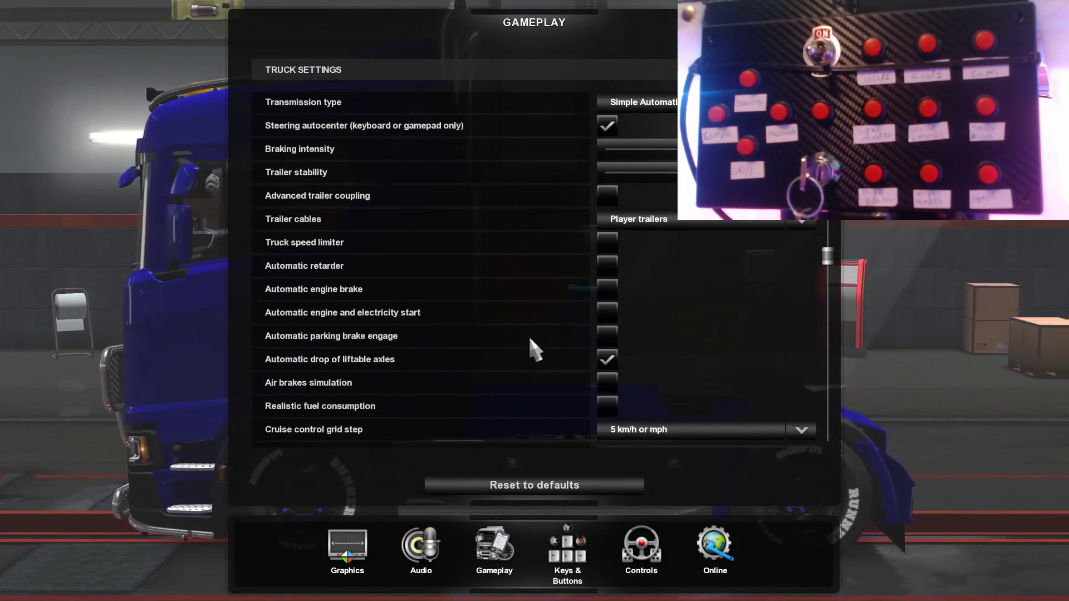
scroll(529, 338, down, 2)
scroll(530, 339, up, 2)
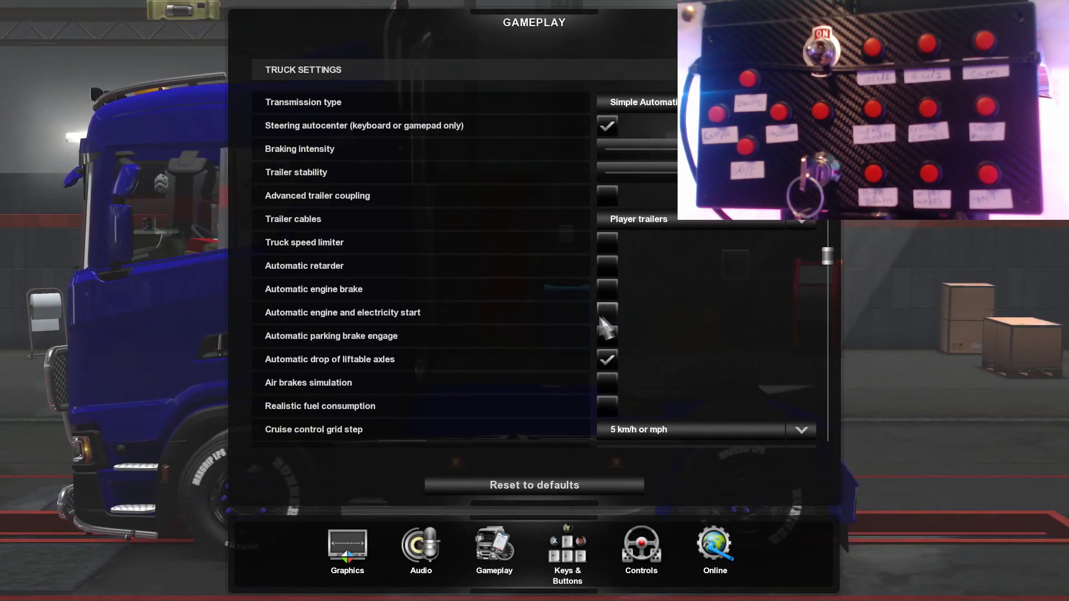
click(606, 312)
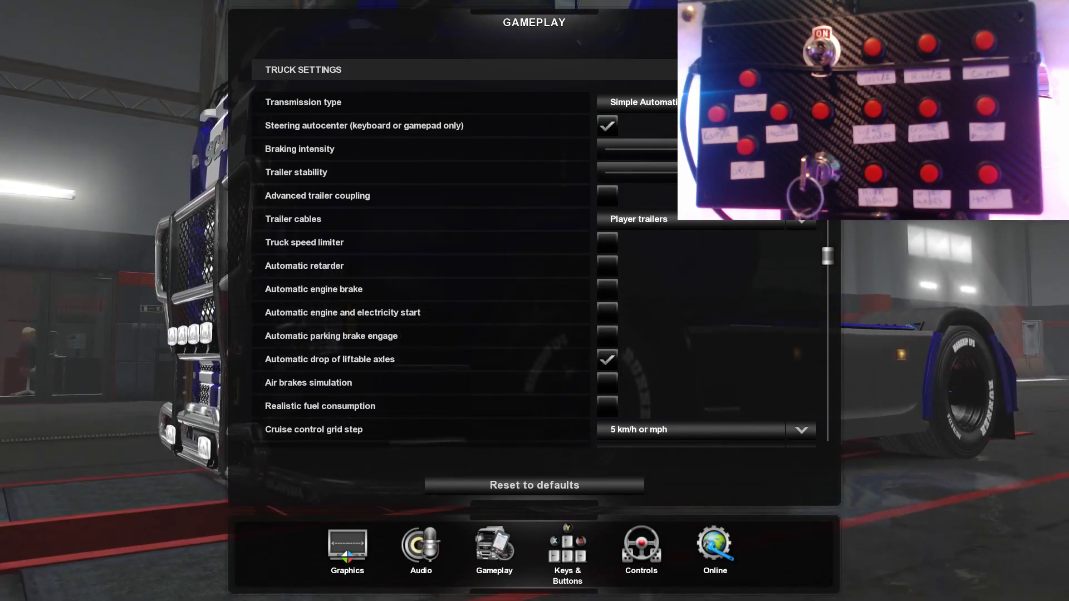
Step: Select the Keyboard + Arduino Leonardo controller profile after briefly trying Keyboard only, then view its bindings
click(635, 551)
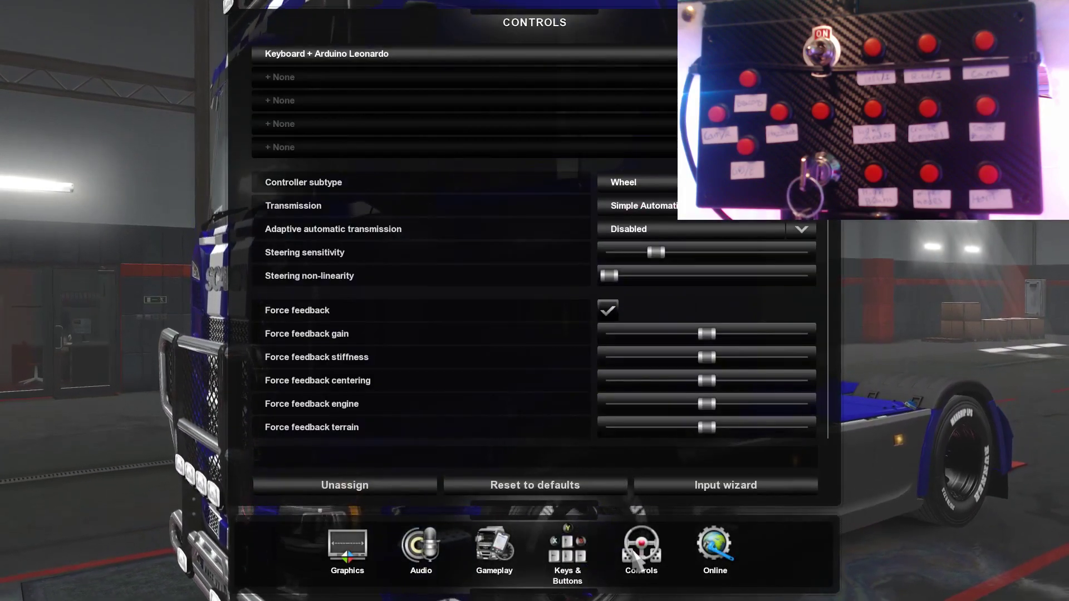
click(462, 55)
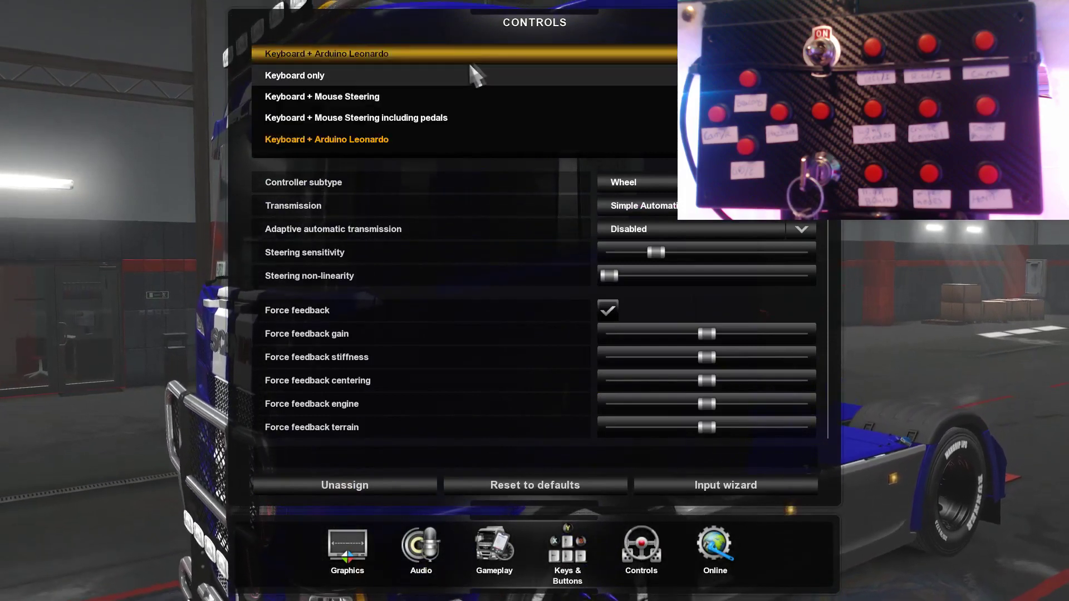
click(347, 69)
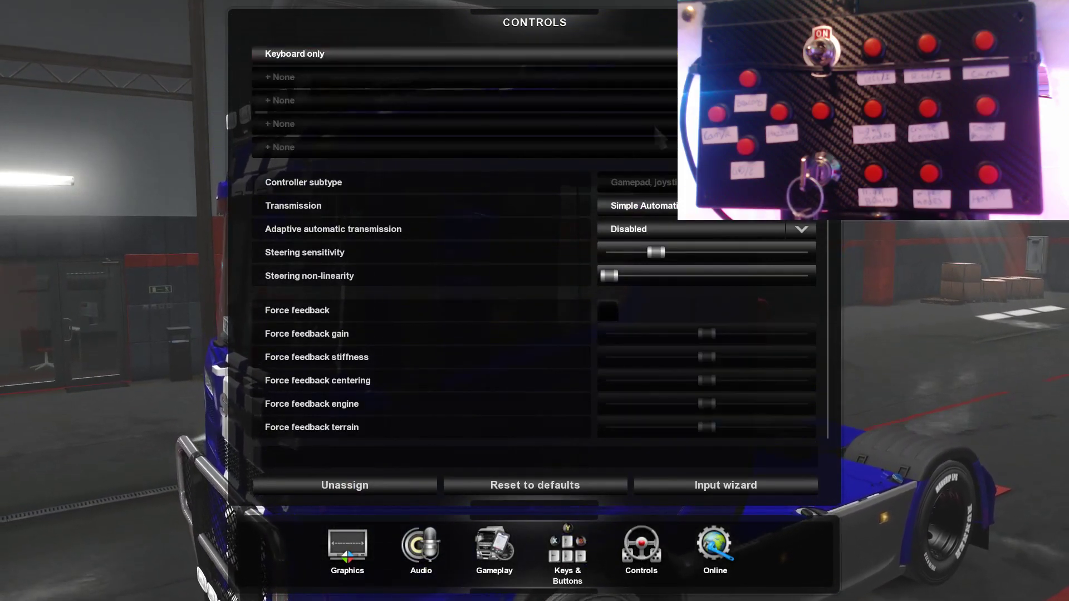
click(387, 58)
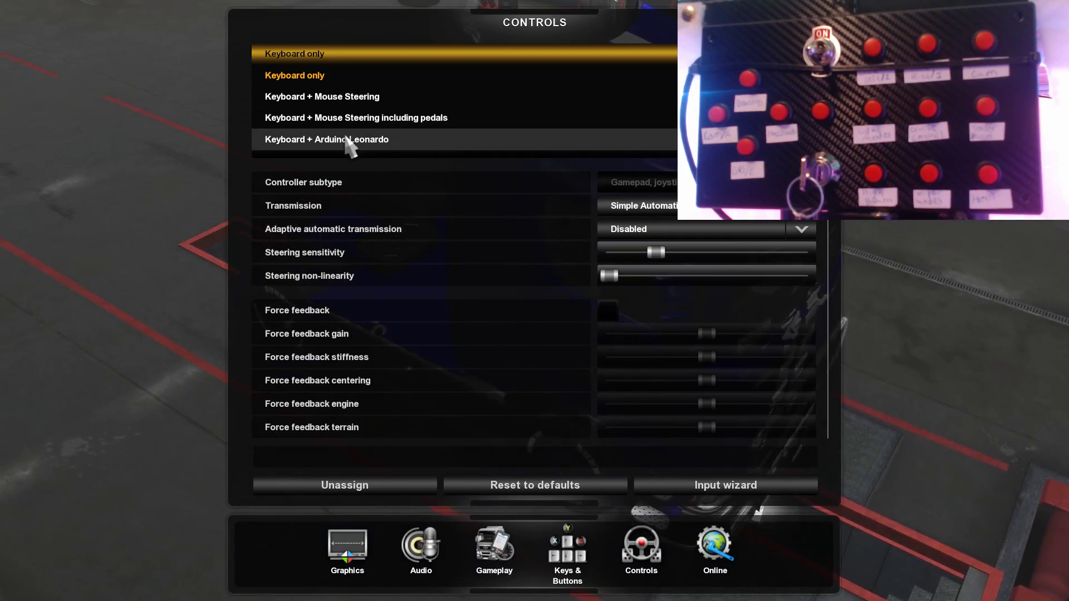
click(350, 146)
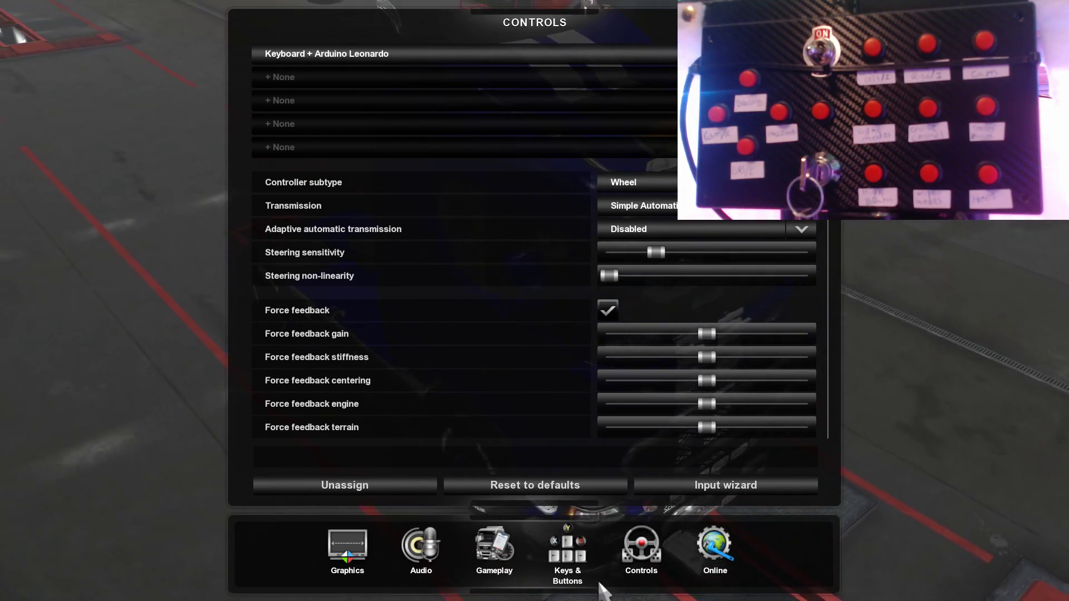
click(578, 561)
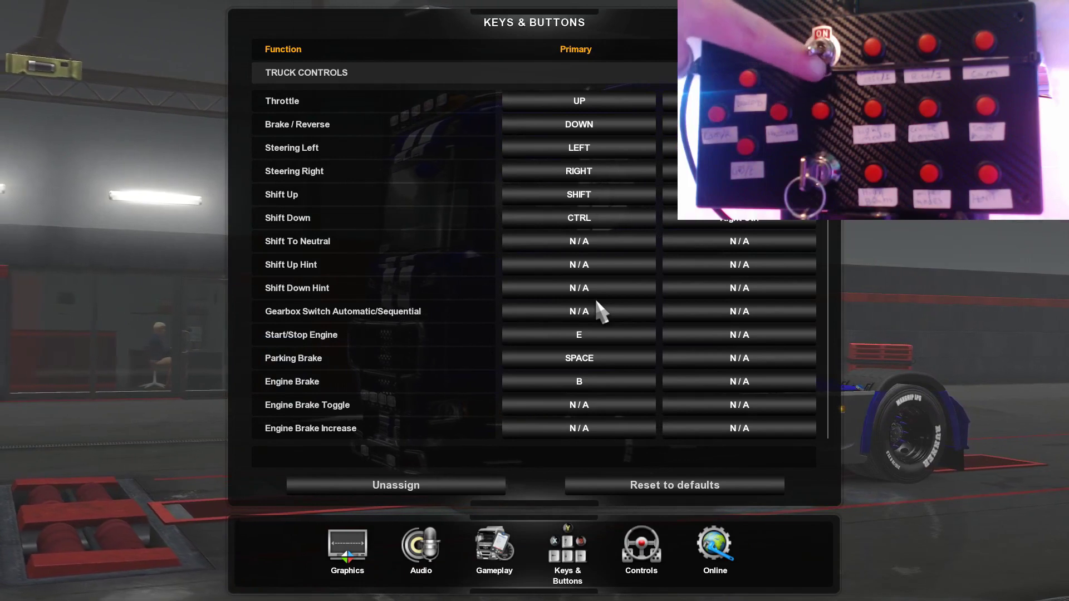
scroll(509, 253, down, 5)
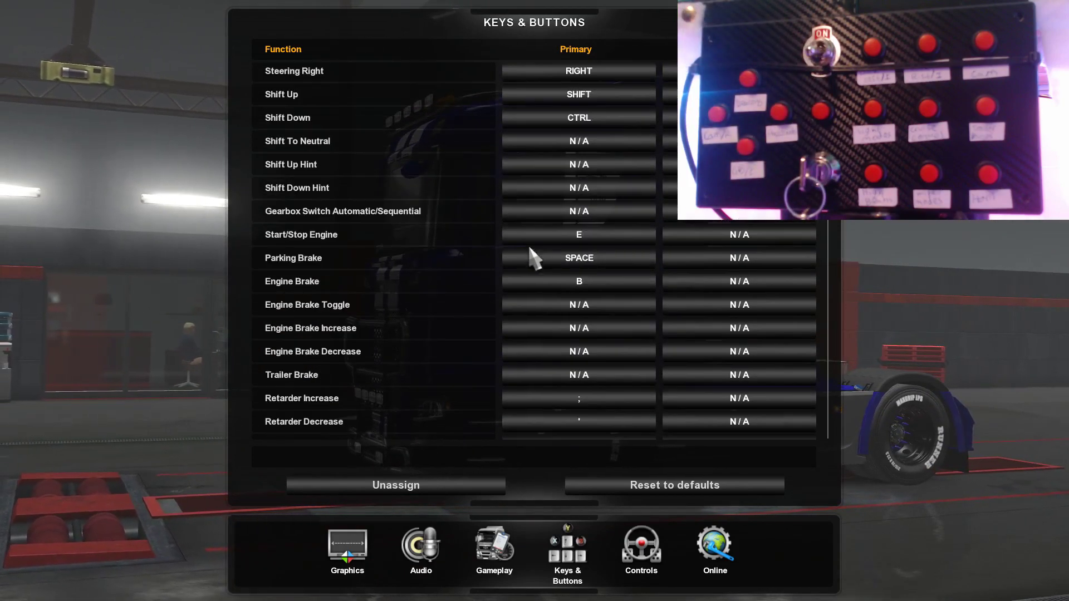
scroll(534, 356, down, 5)
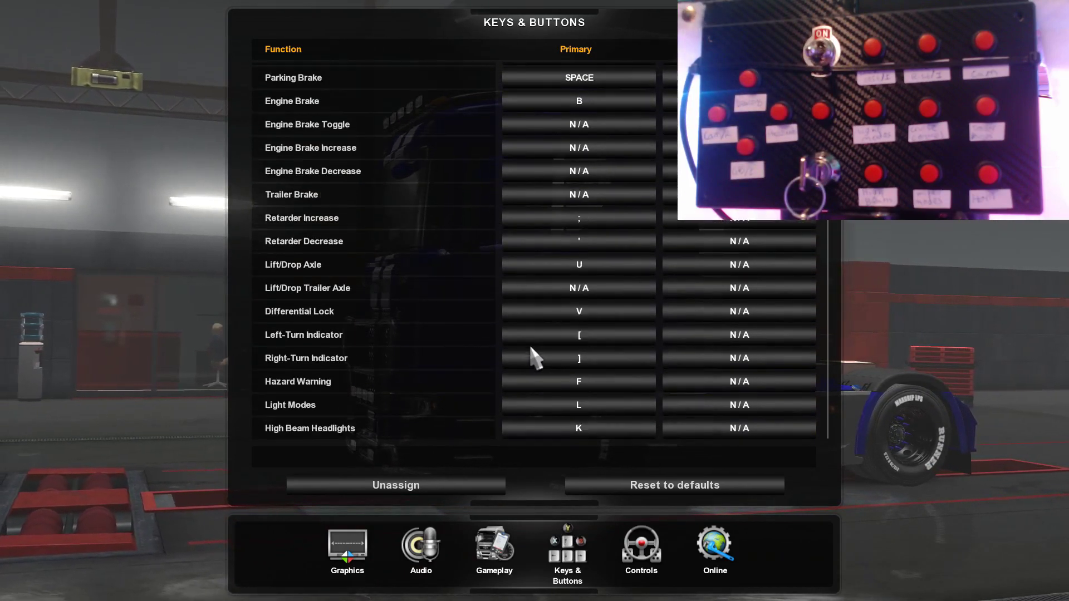
scroll(288, 335, up, 1)
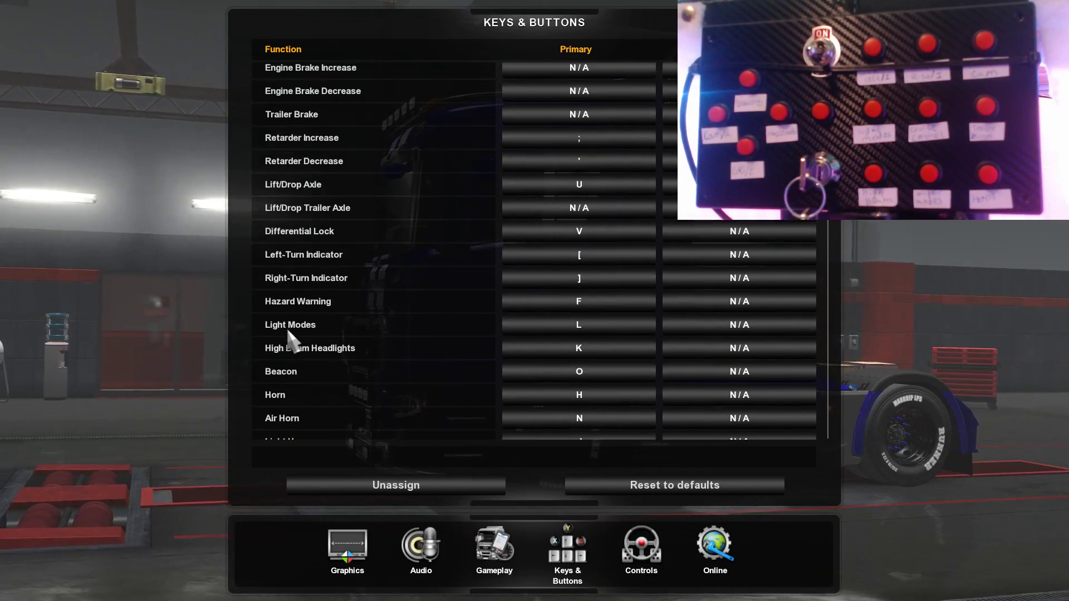
scroll(328, 343, down, 6)
scroll(356, 353, down, 2)
scroll(355, 352, up, 6)
scroll(368, 273, up, 12)
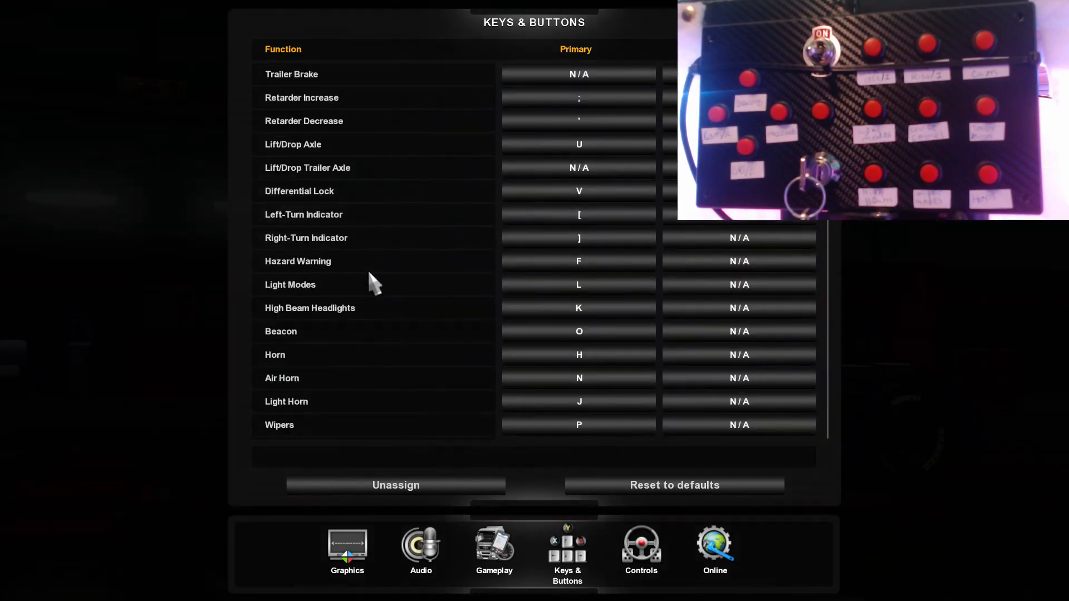
scroll(377, 277, up, 3)
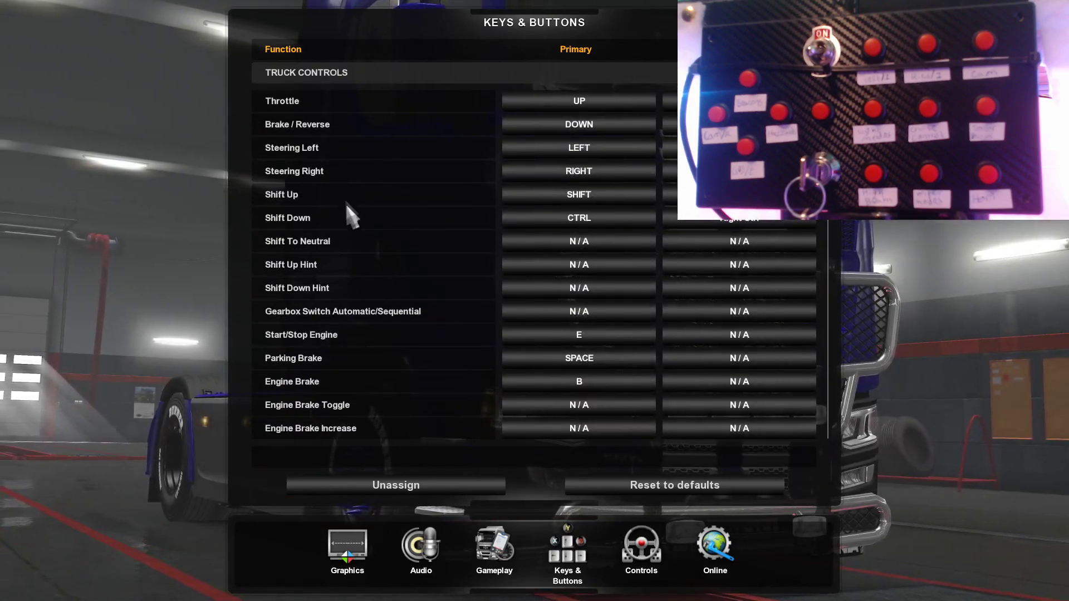
scroll(343, 295, down, 4)
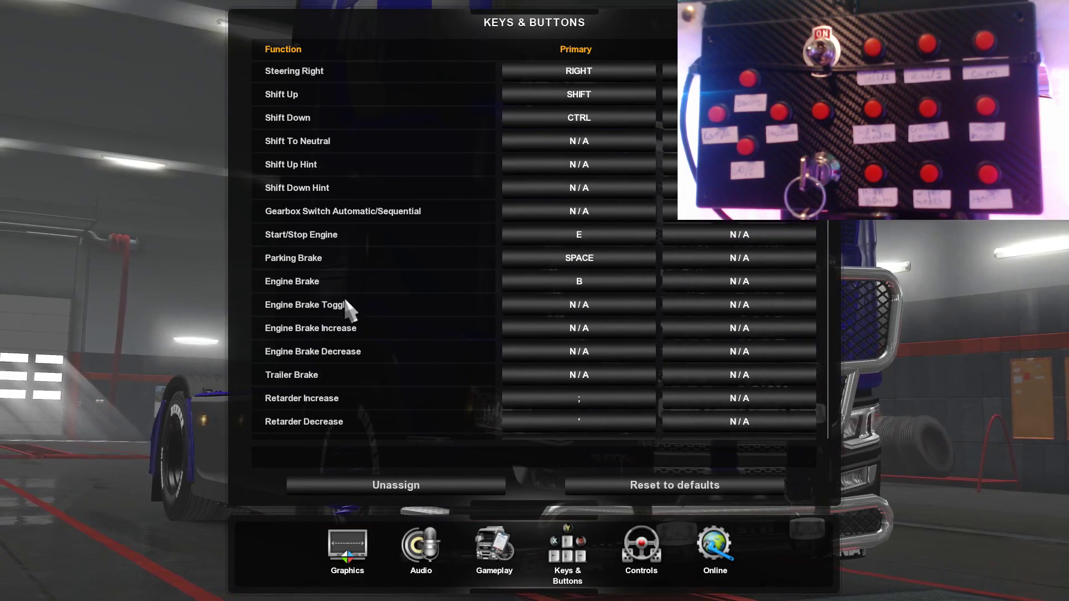
scroll(350, 312, down, 1)
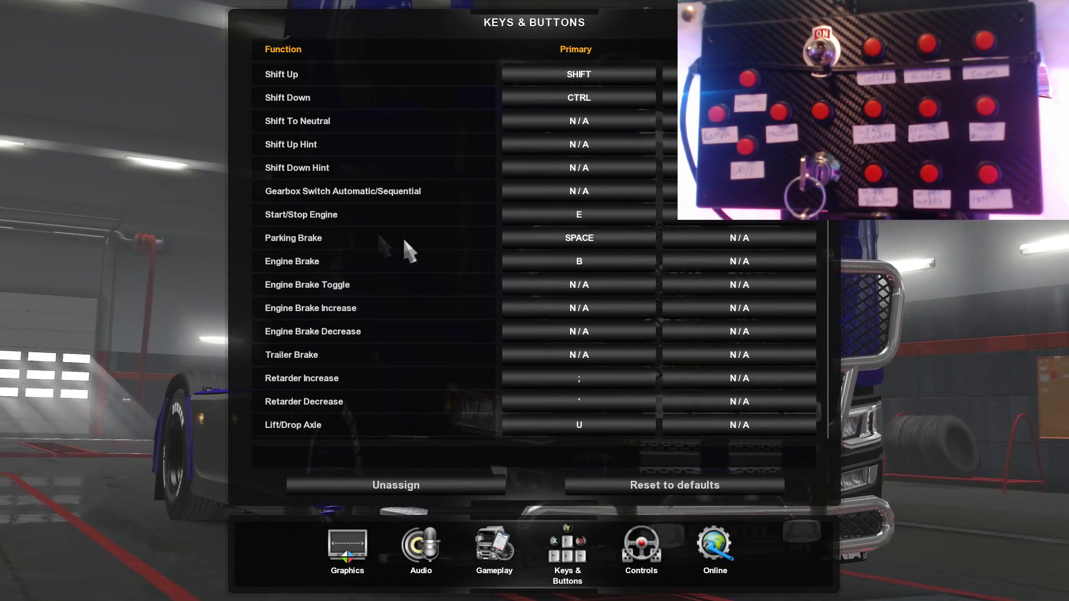
Step: Assign box button 0 to Start/Stop Engine's primary slot and button 8 to its secondary
click(568, 217)
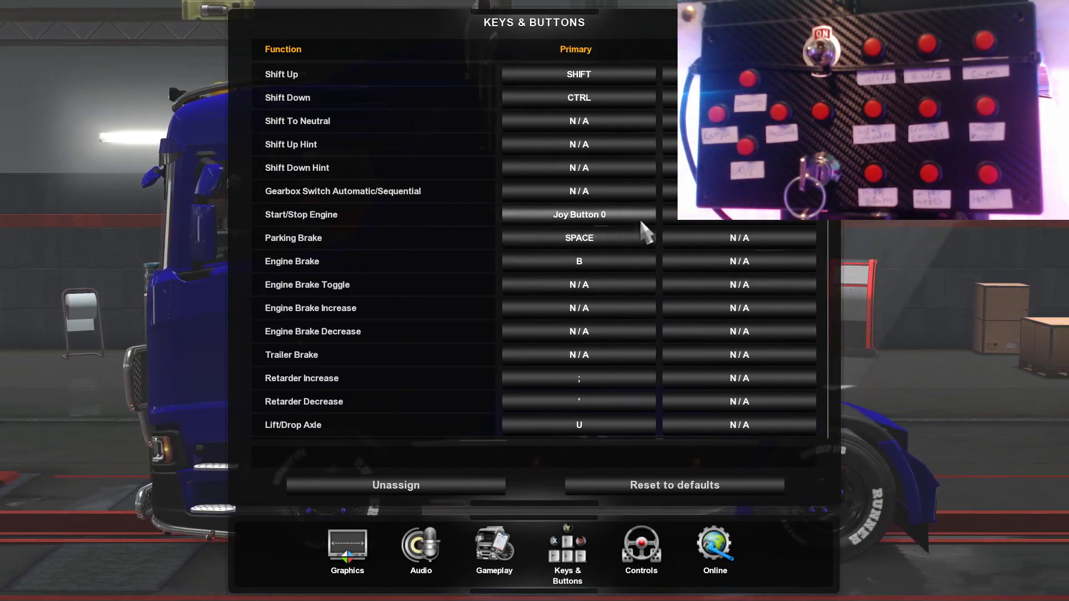
scroll(724, 231, down, 1)
scroll(722, 224, up, 3)
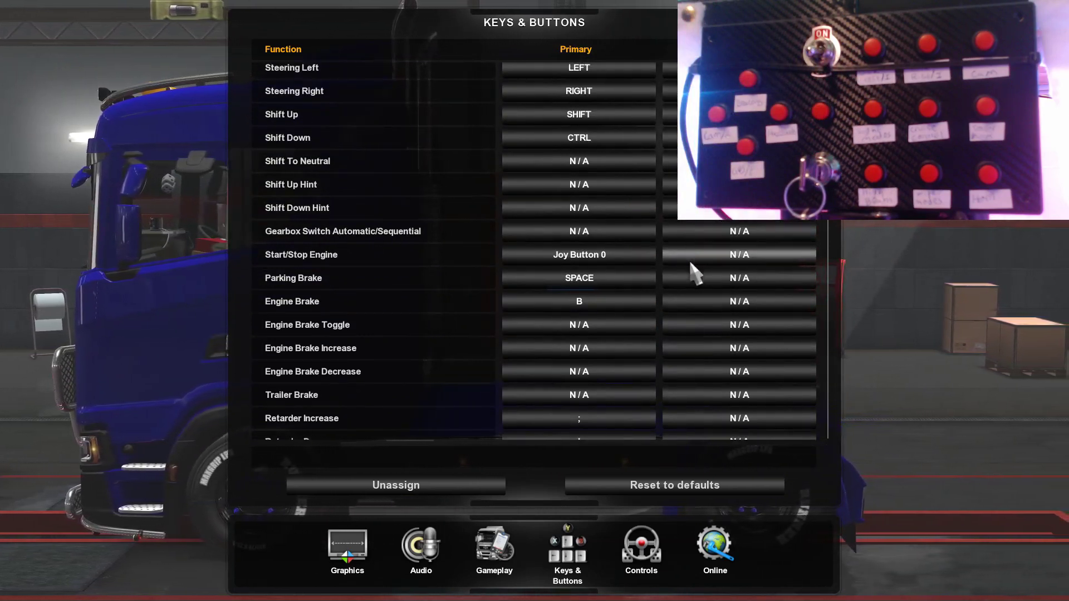
click(709, 257)
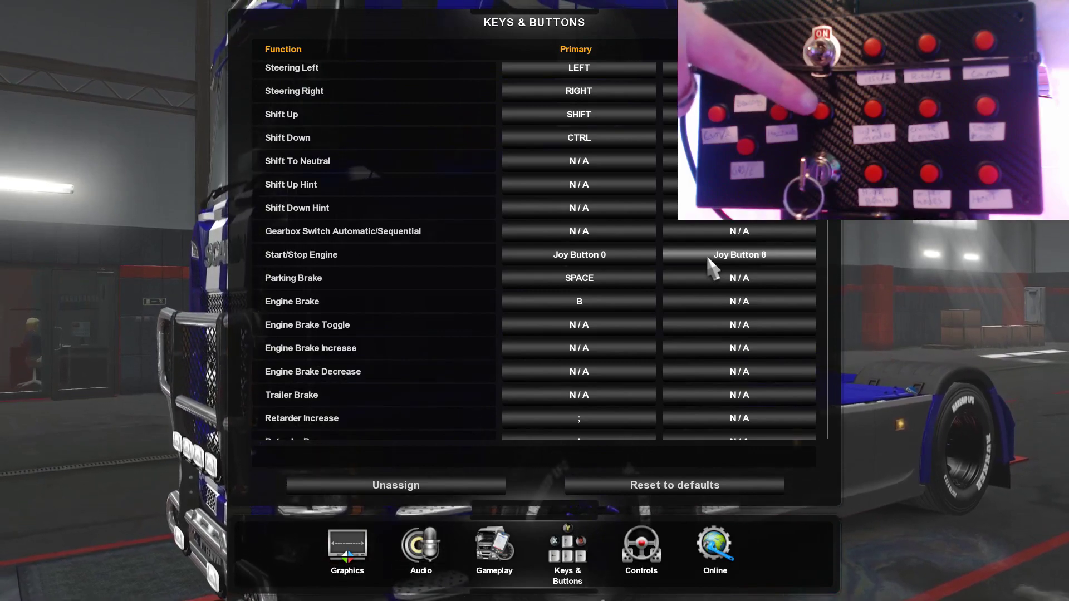
Step: Under Camera Controls, give Interior Camera Joy Button 13 as its secondary binding
scroll(485, 295, down, 12)
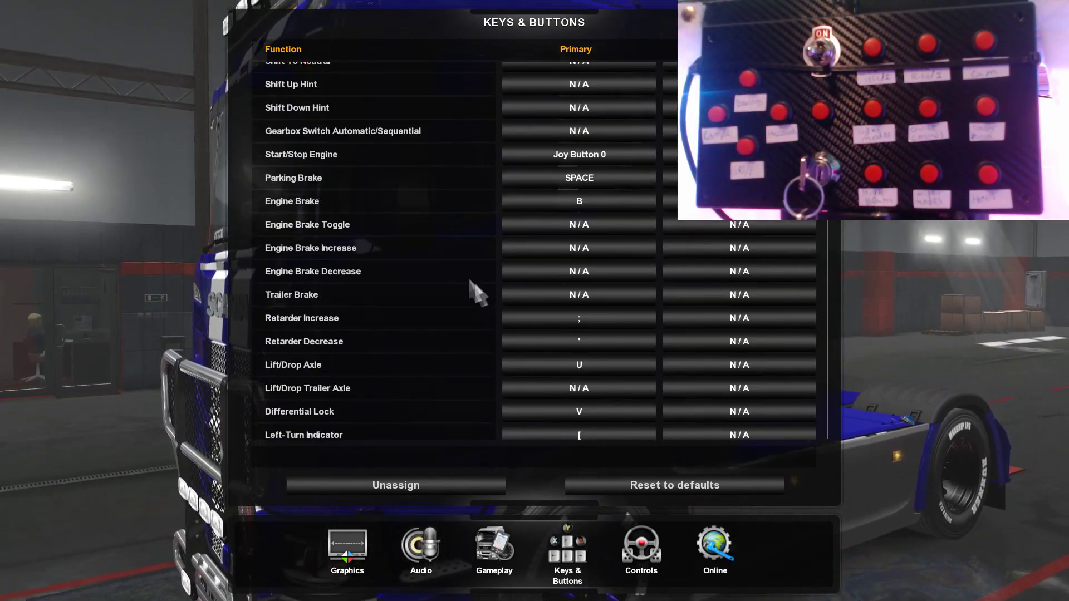
scroll(498, 306, down, 10)
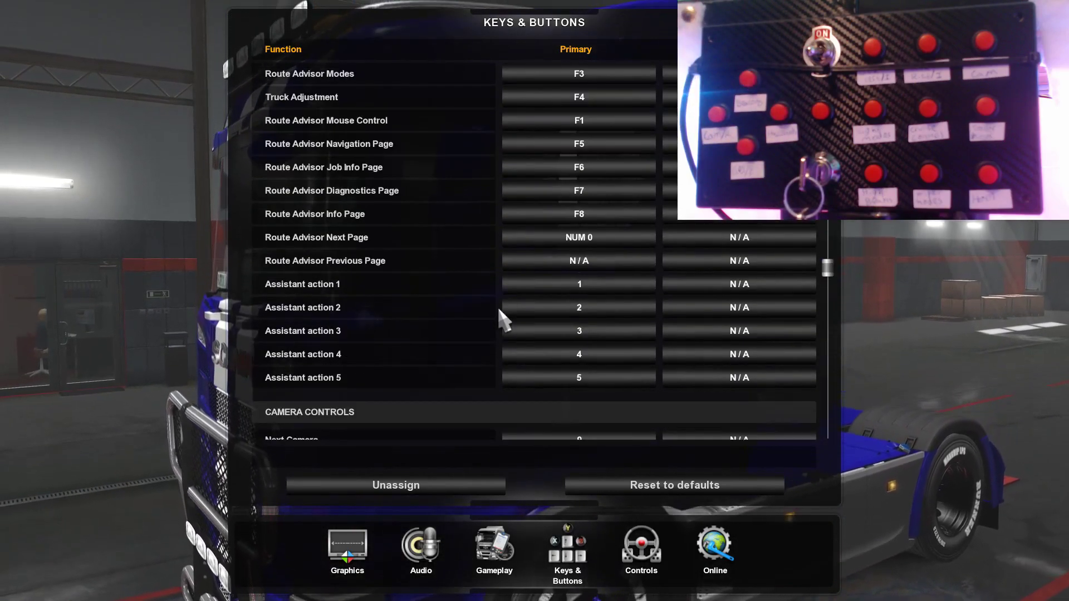
scroll(500, 310, down, 8)
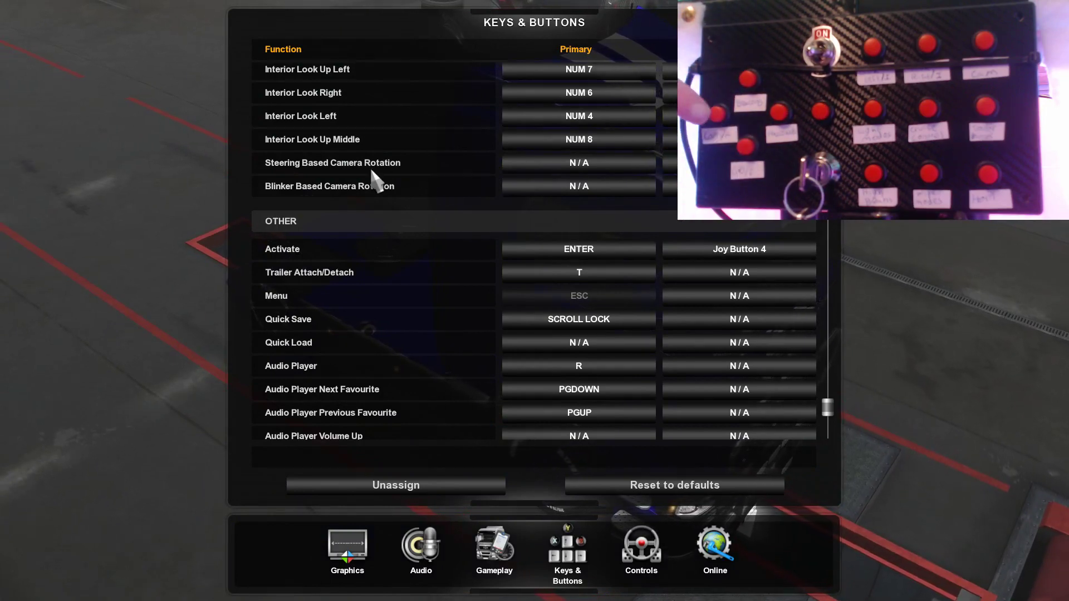
scroll(544, 353, up, 4)
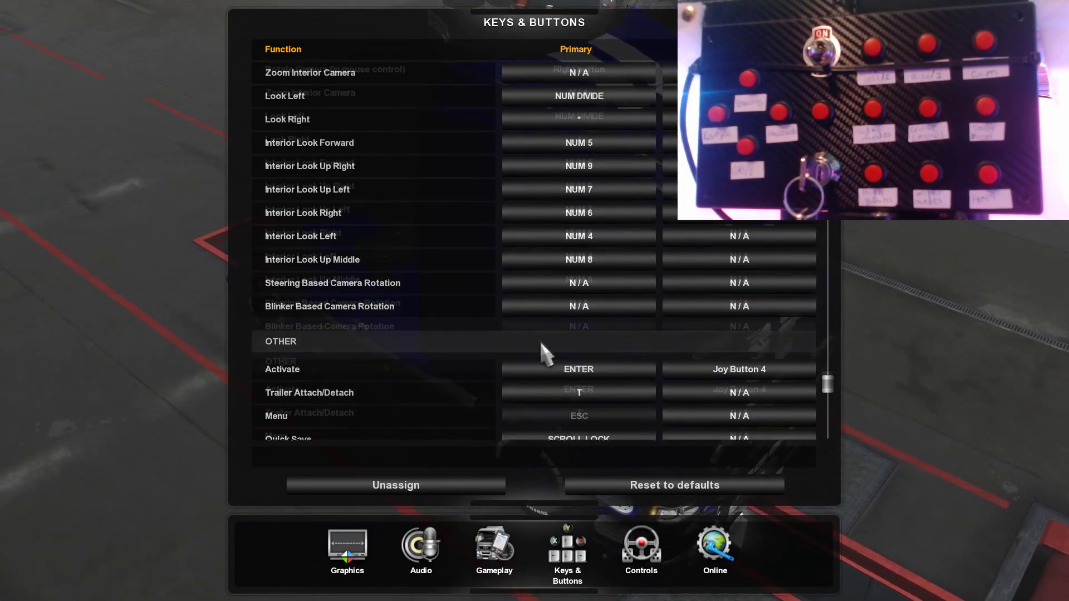
scroll(441, 286, up, 5)
scroll(418, 275, up, 3)
scroll(410, 260, down, 3)
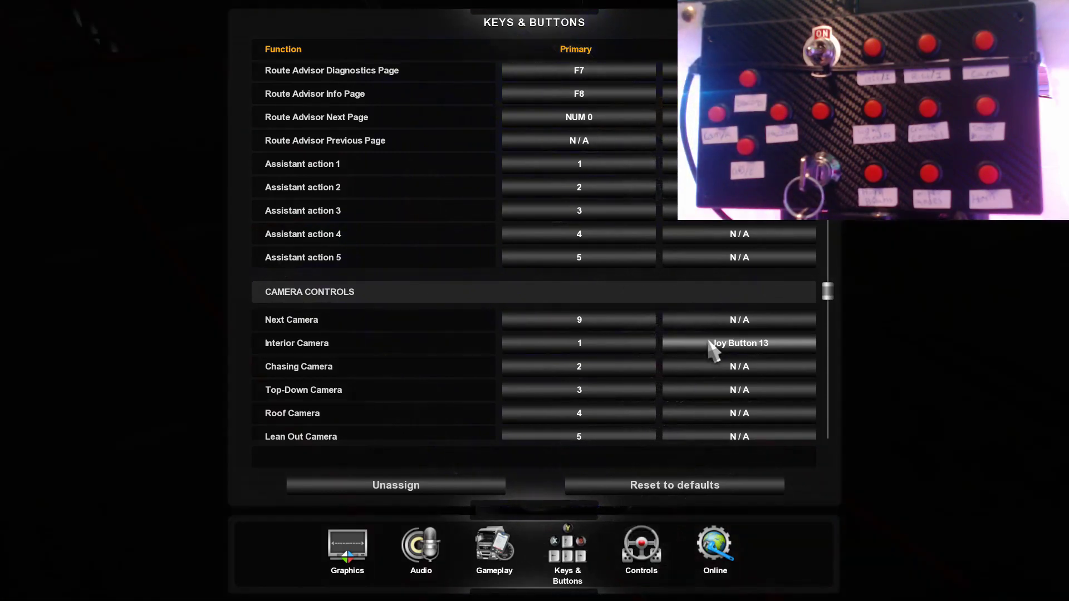
Step: Under HUD Controls, give Route Advisor Modes Joy Button 15 as secondary beside F3
scroll(597, 389, down, 5)
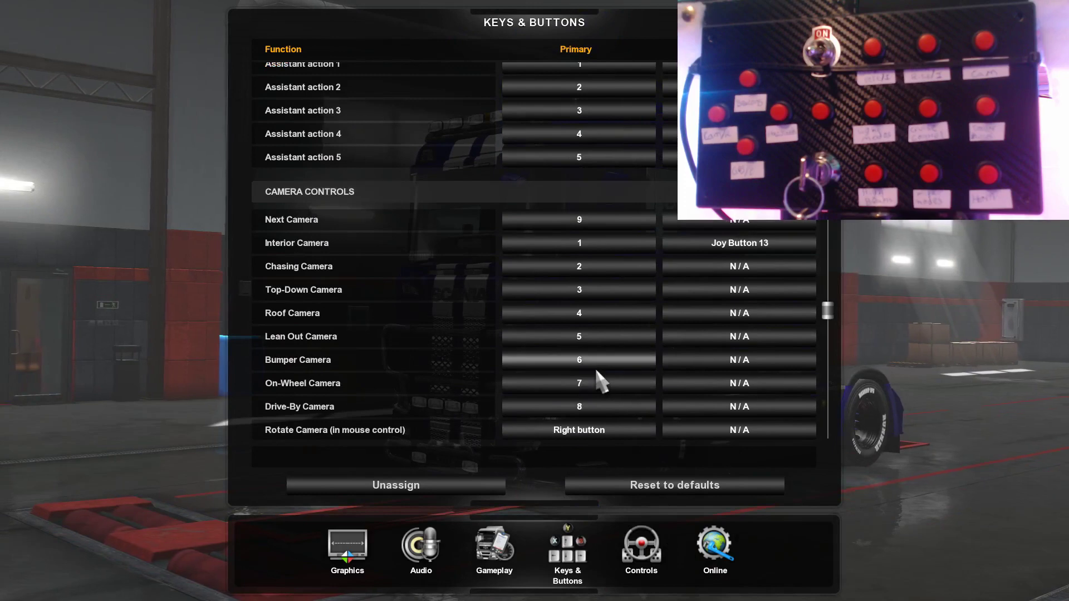
scroll(470, 339, down, 3)
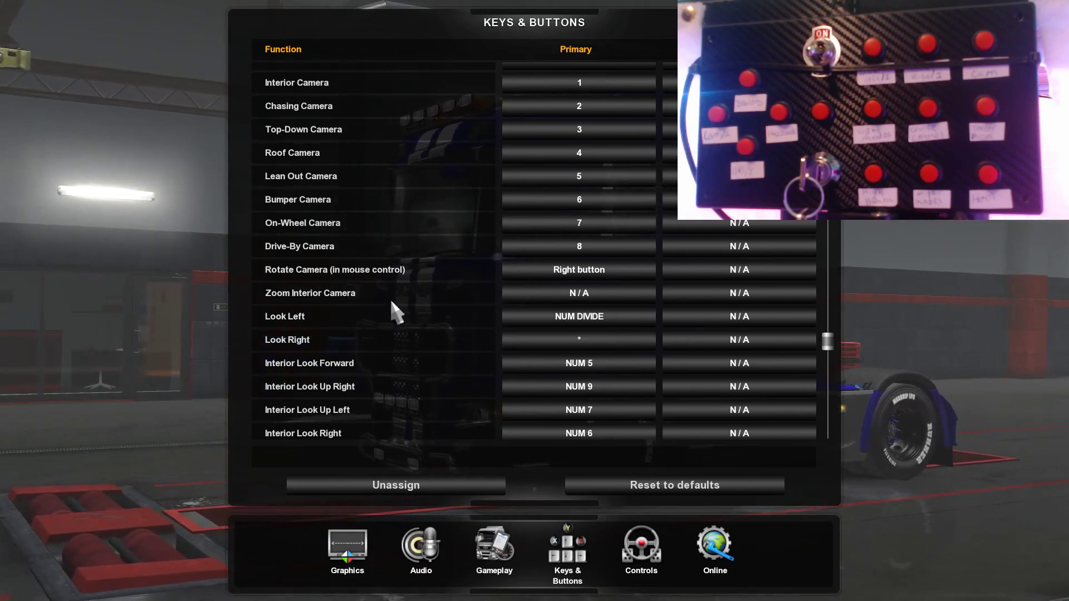
scroll(390, 298, down, 10)
scroll(402, 306, down, 3)
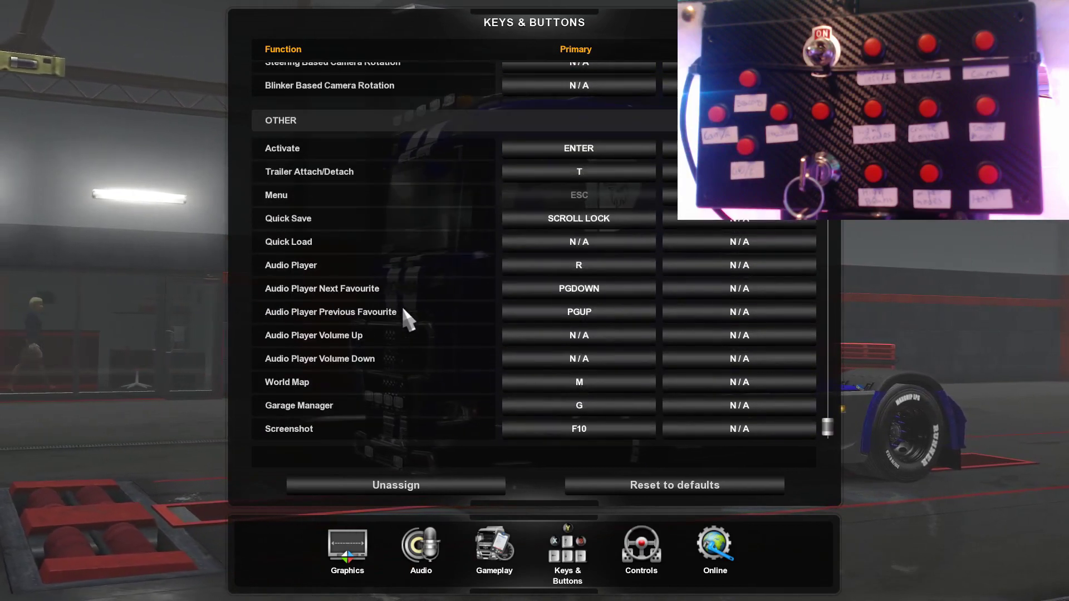
scroll(403, 312, up, 14)
scroll(437, 317, up, 10)
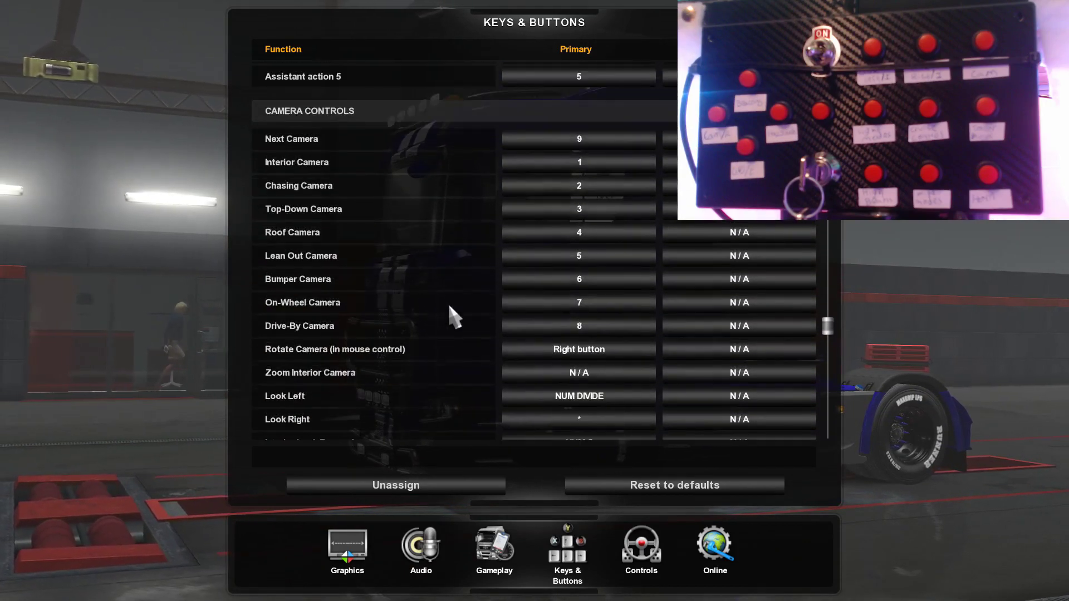
scroll(585, 206, up, 3)
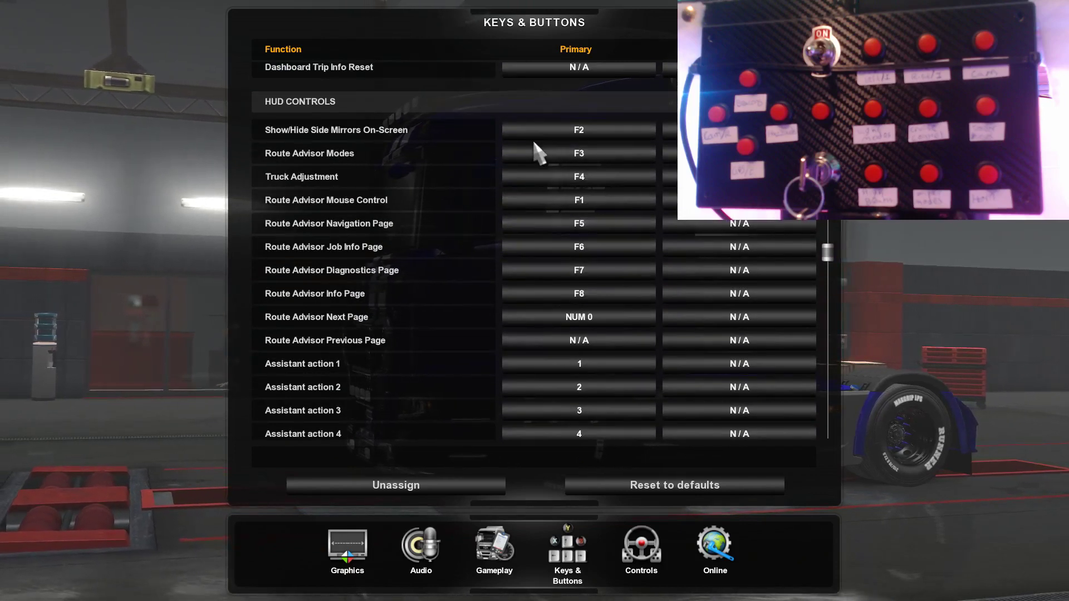
scroll(554, 163, up, 5)
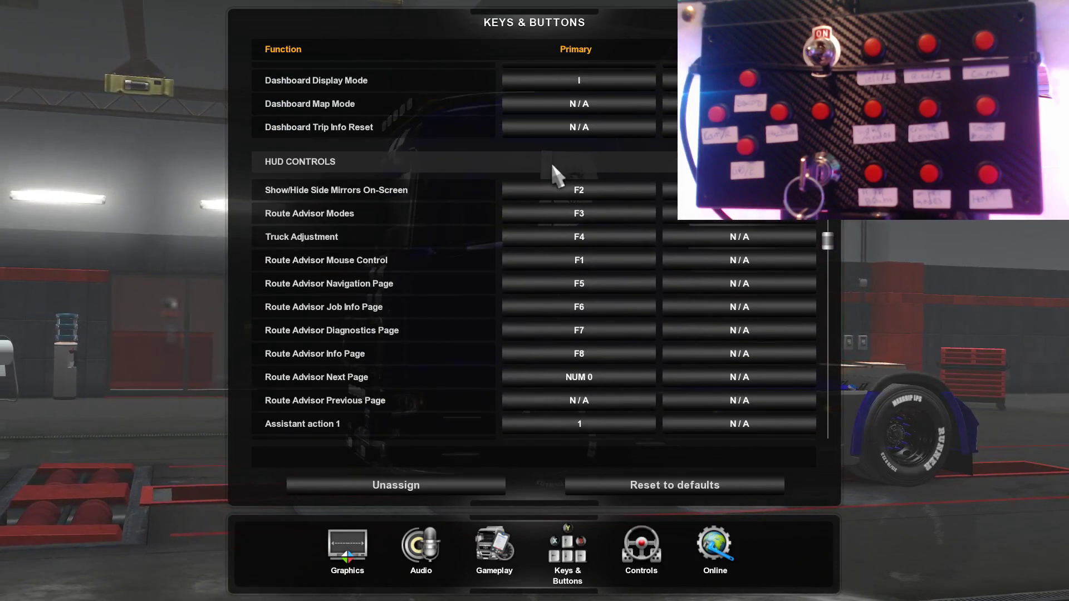
scroll(545, 351, up, 1)
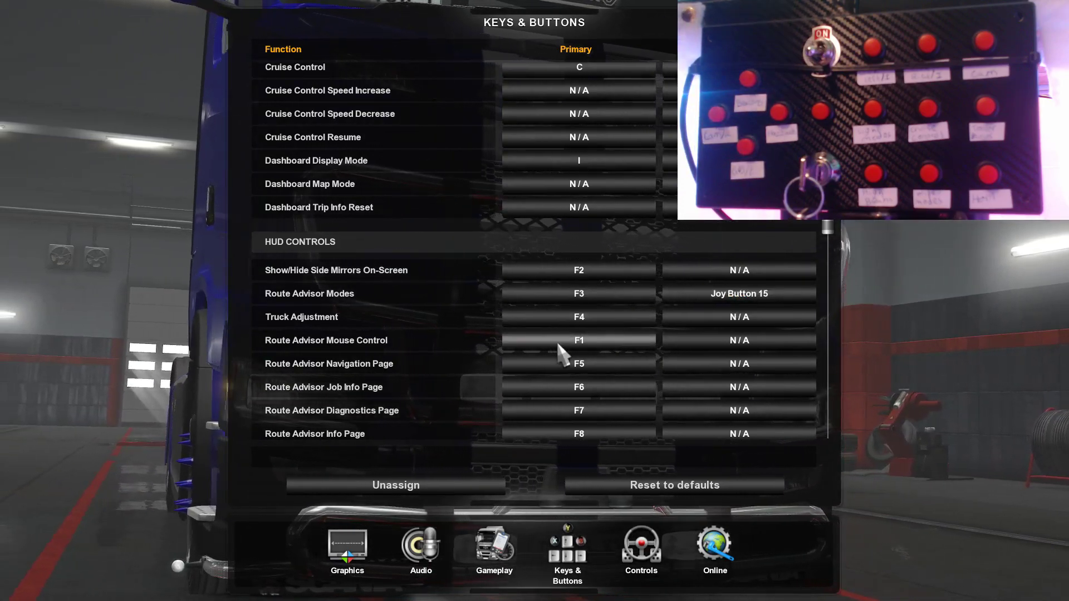
Step: Bind box button 12 as Beacon's secondary, redoing it after a wrong input
scroll(561, 356, up, 5)
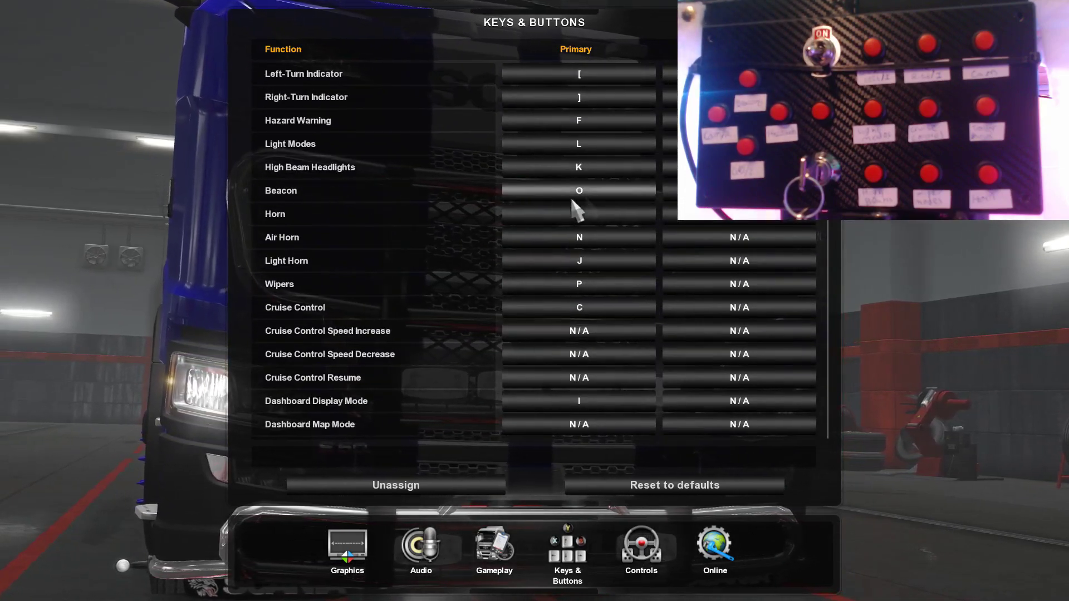
click(676, 190)
scroll(675, 262, up, 2)
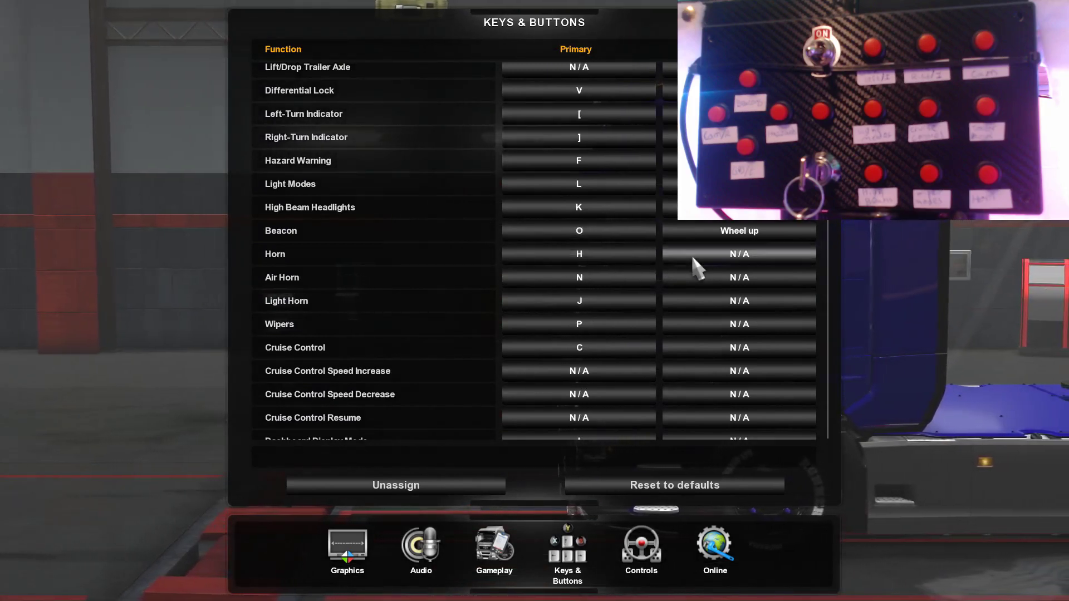
click(706, 231)
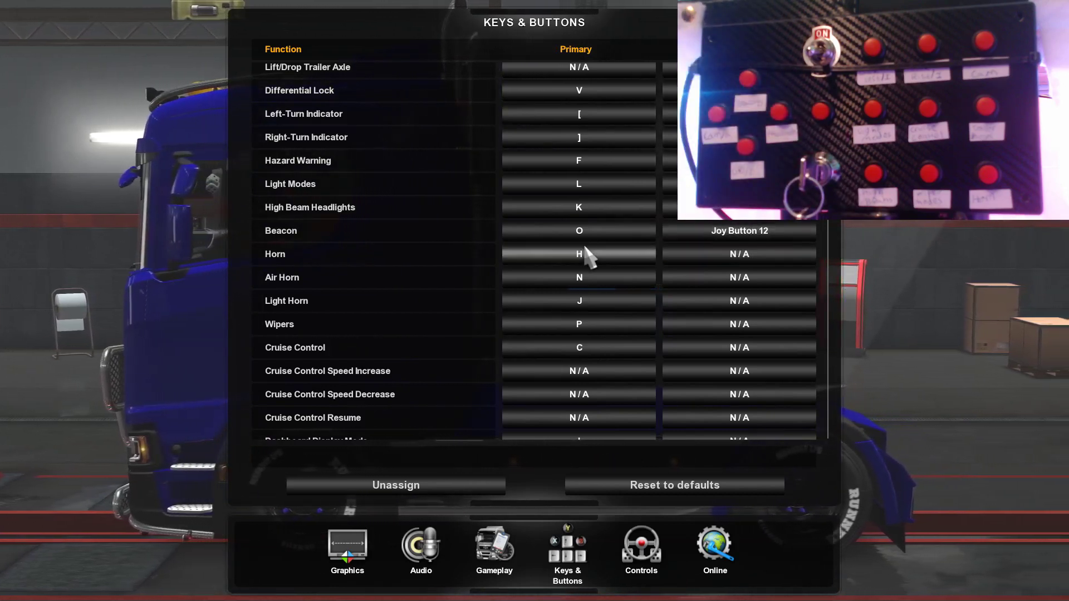
Step: Move Joy Button 12 to Hazard Warning's secondary slot beside F, removing it from Beacon
scroll(536, 282, down, 5)
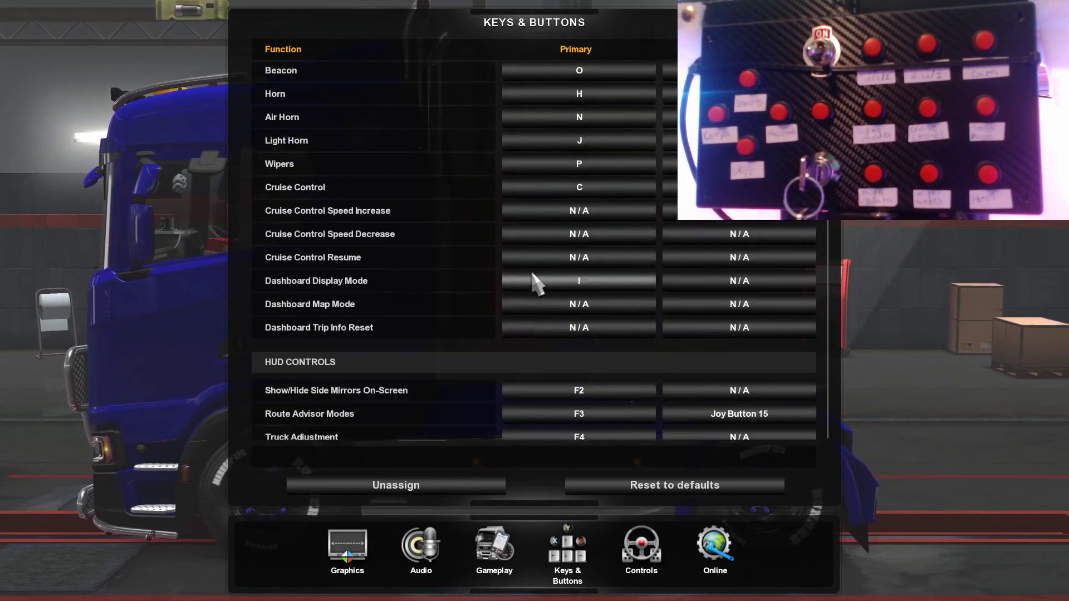
scroll(536, 282, up, 5)
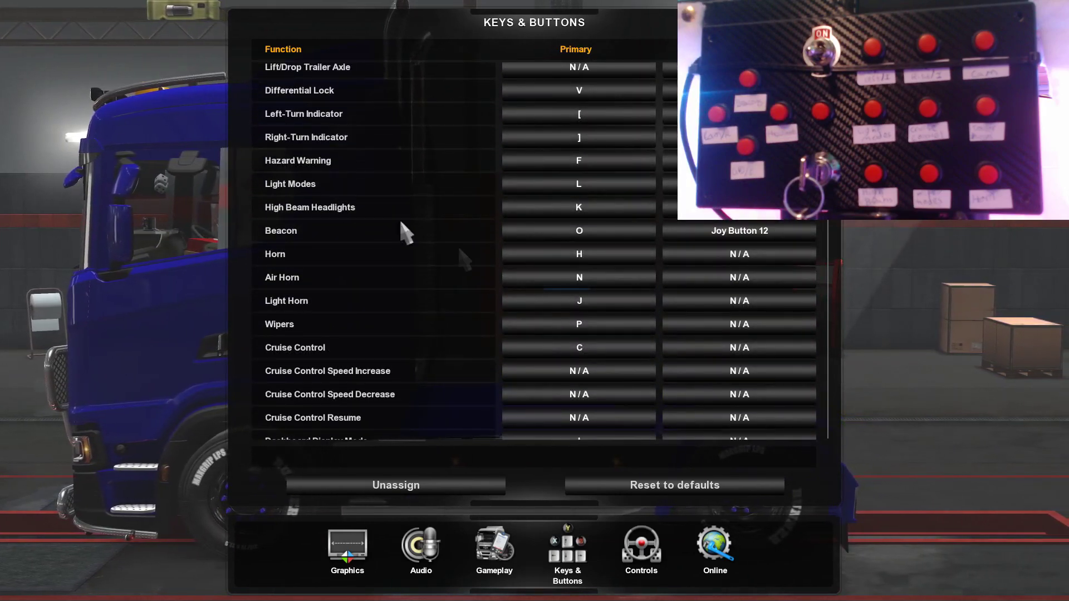
scroll(384, 279, up, 5)
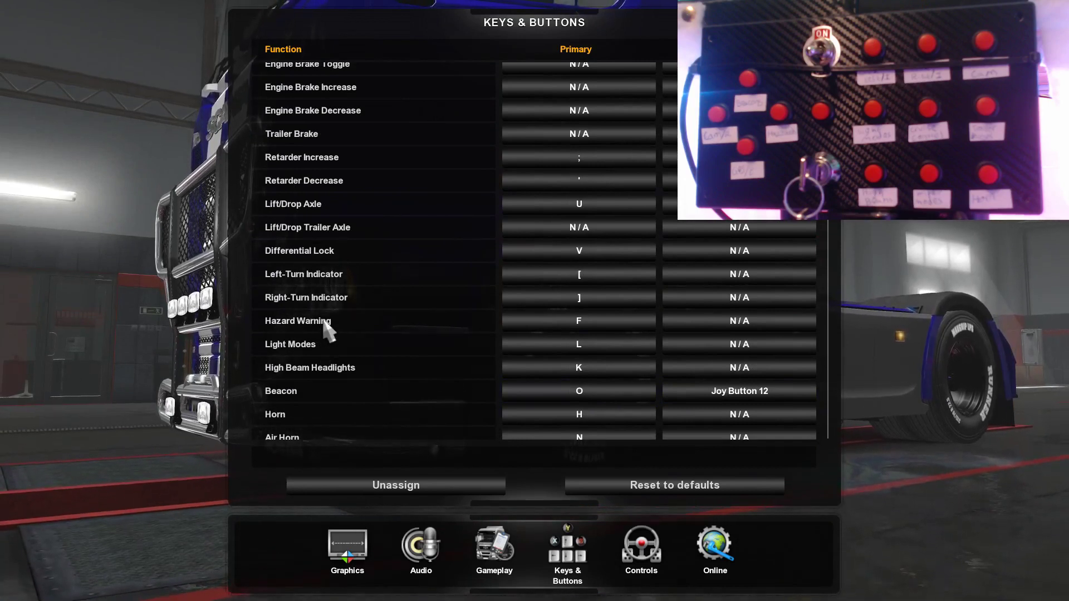
click(703, 329)
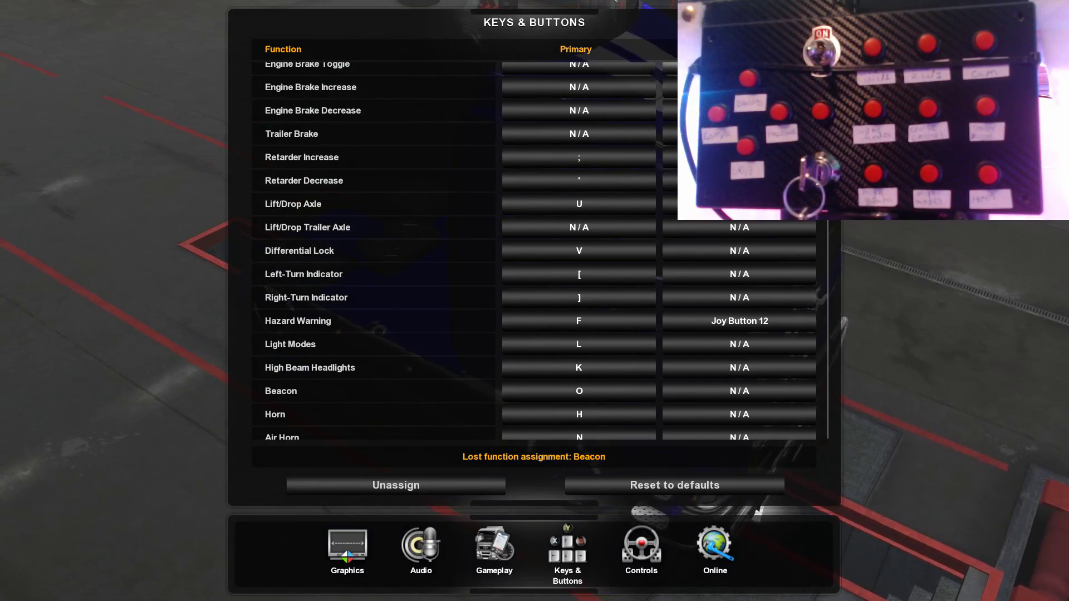
Step: Set secondary box buttons: Interior Look Left 1, Interior Look Right 2, Interior Camera 13, Lean Out Camera 3
scroll(446, 221, down, 6)
scroll(427, 243, down, 10)
scroll(427, 248, down, 3)
scroll(427, 258, up, 3)
scroll(427, 255, down, 5)
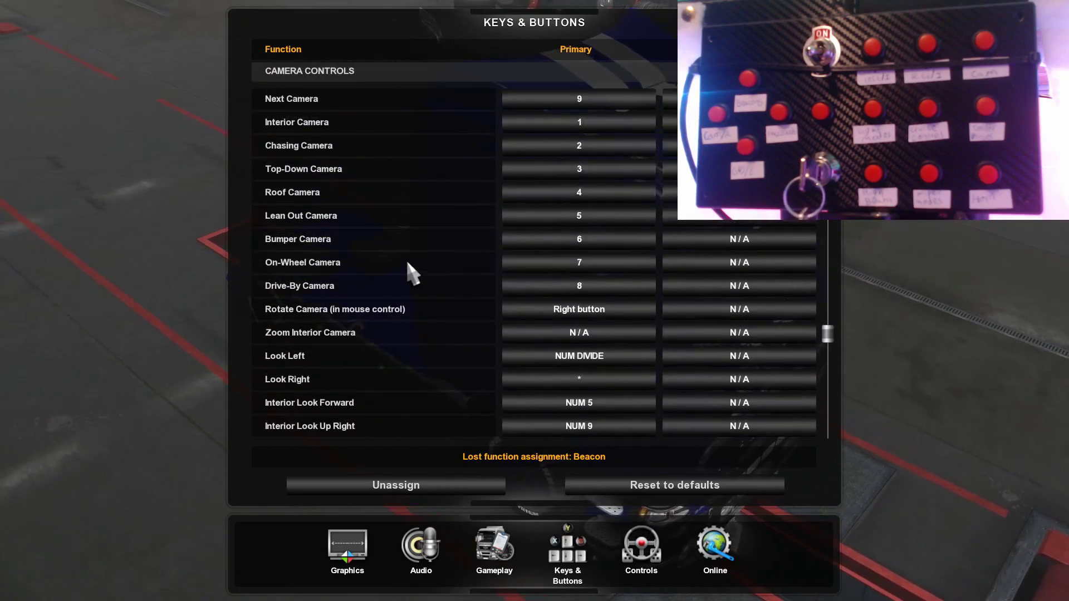
scroll(404, 258, up, 1)
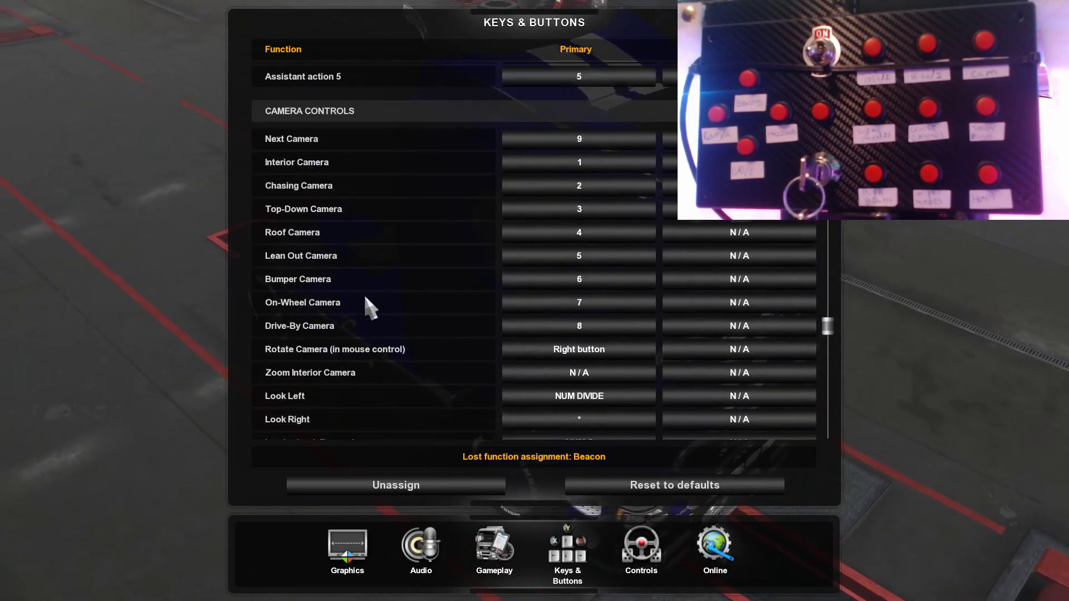
scroll(377, 338, up, 1)
scroll(376, 340, down, 3)
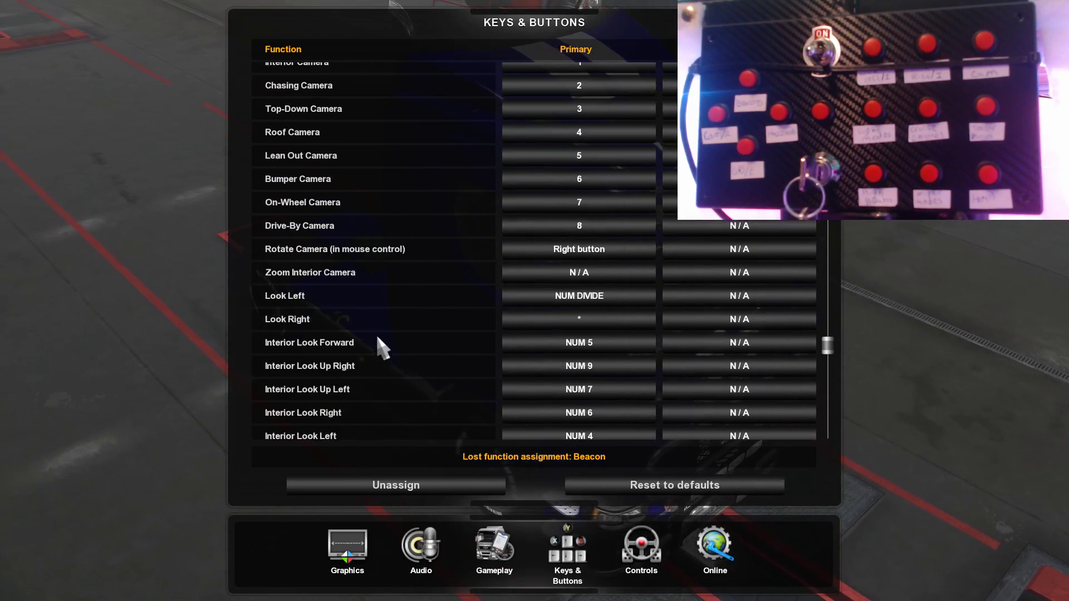
scroll(363, 417, down, 1)
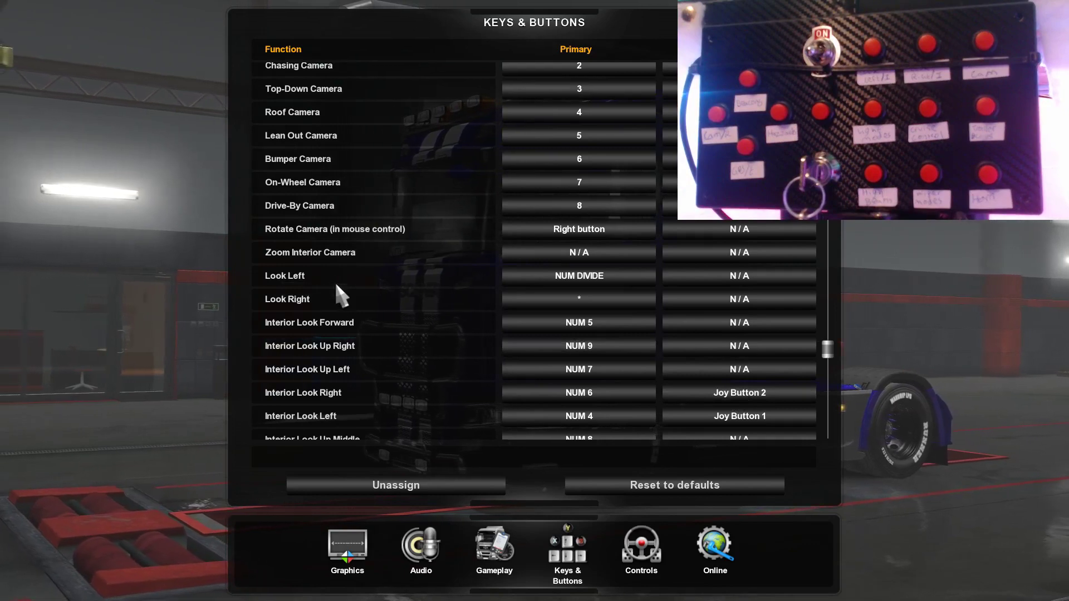
scroll(335, 281, up, 4)
scroll(434, 357, up, 4)
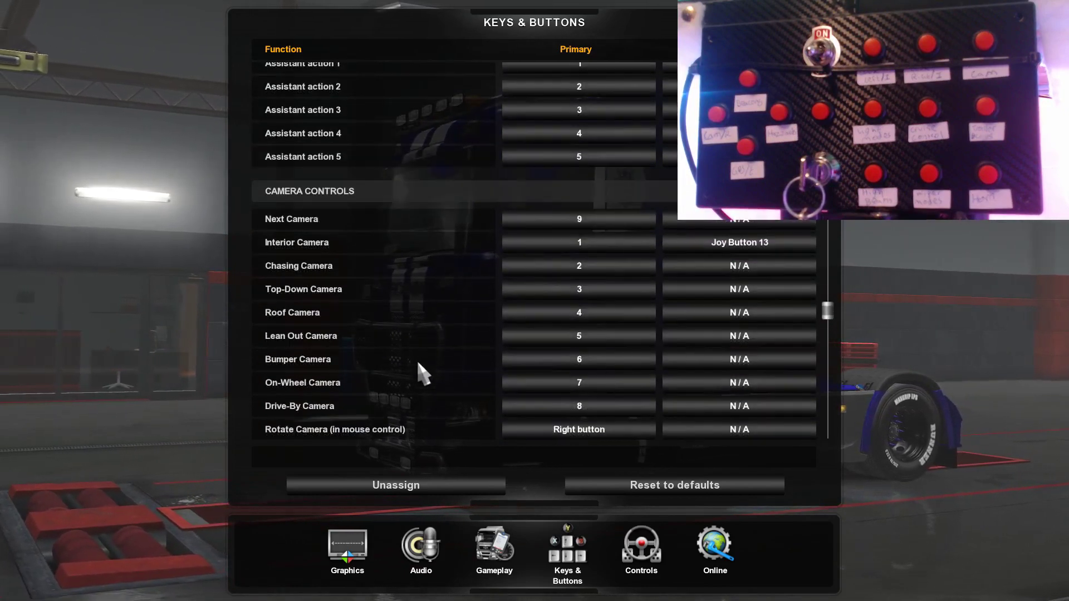
scroll(269, 362, up, 1)
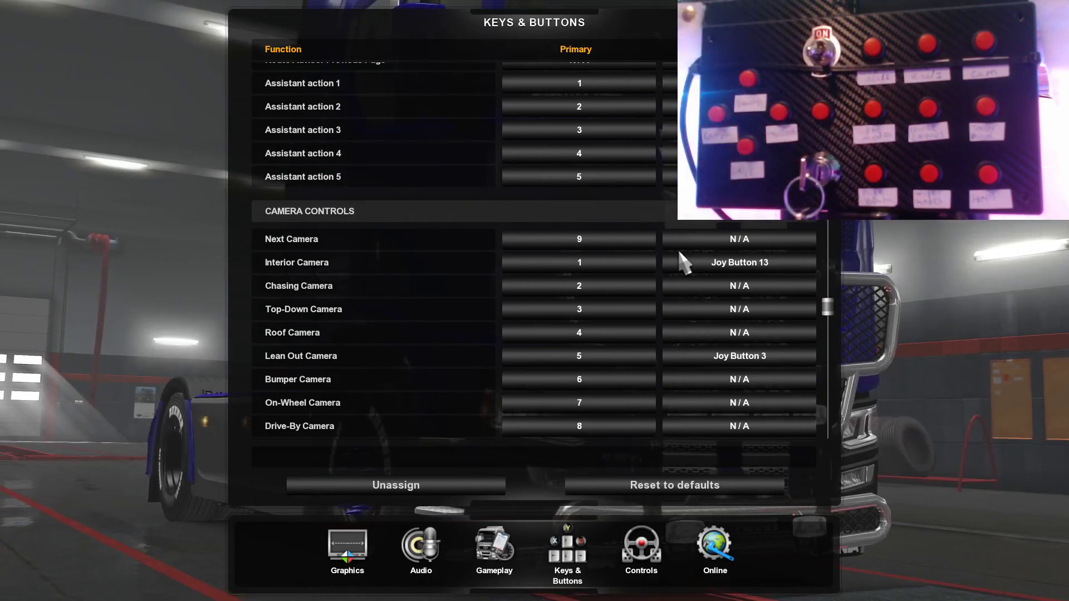
Step: Give Cruise Control box button 6 as its secondary binding
scroll(514, 276, up, 15)
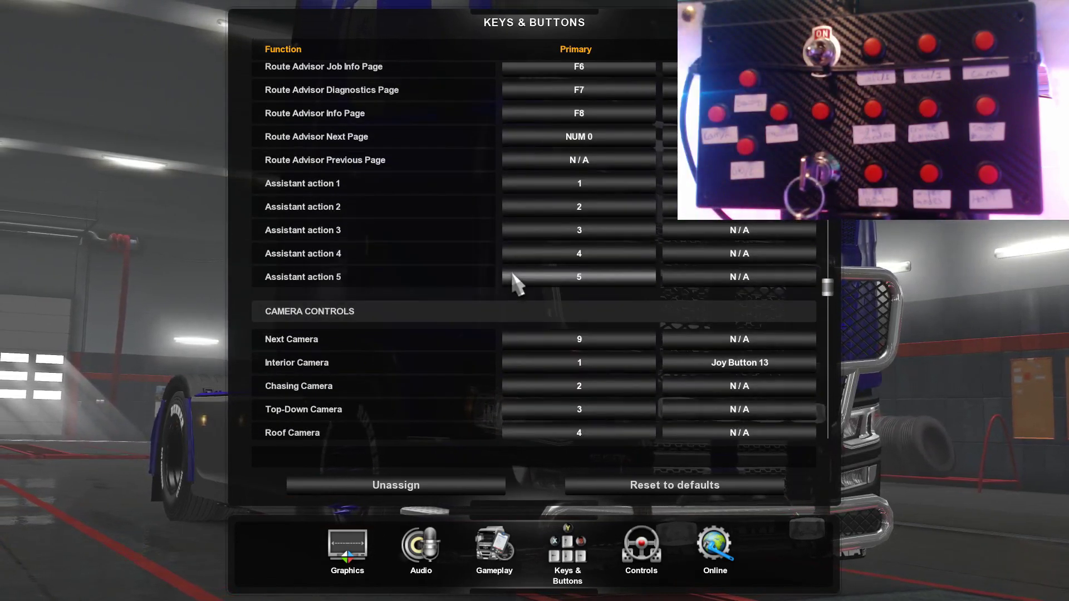
scroll(517, 287, up, 6)
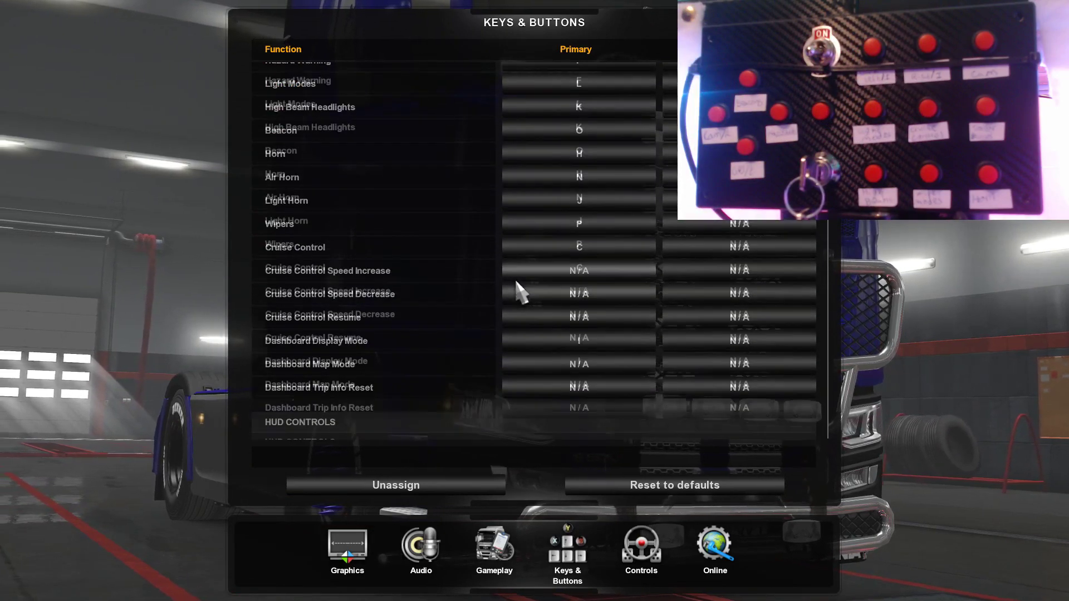
scroll(518, 423, up, 7)
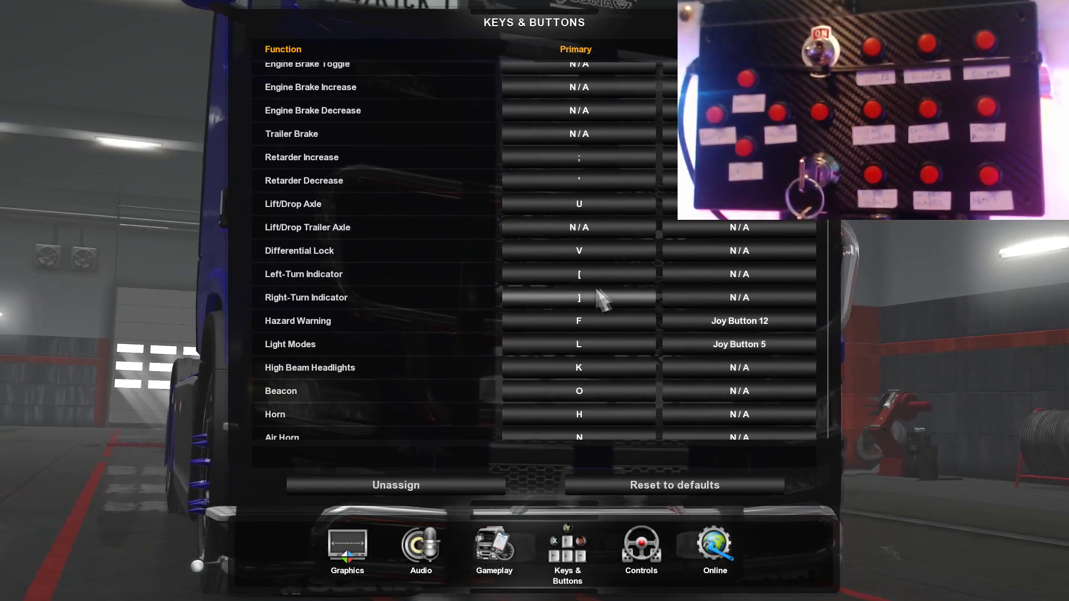
scroll(597, 323, down, 3)
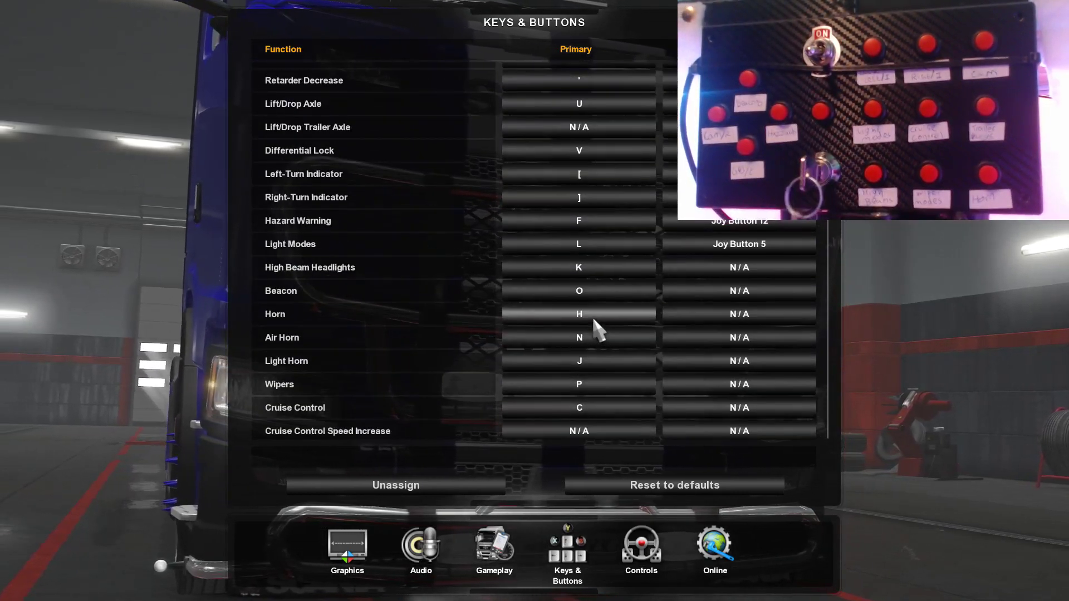
scroll(599, 330, down, 1)
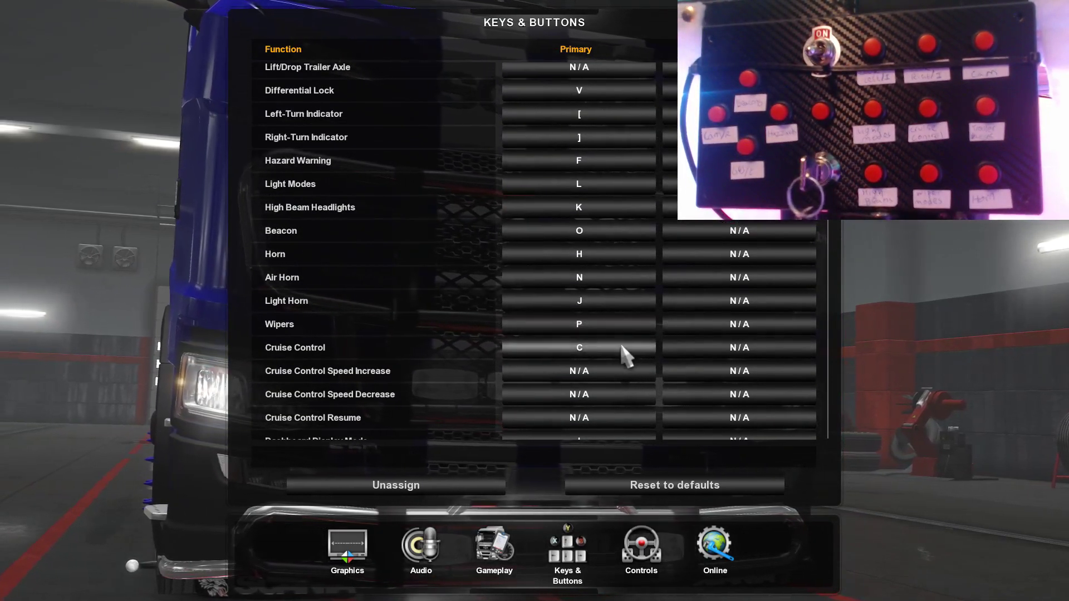
click(733, 351)
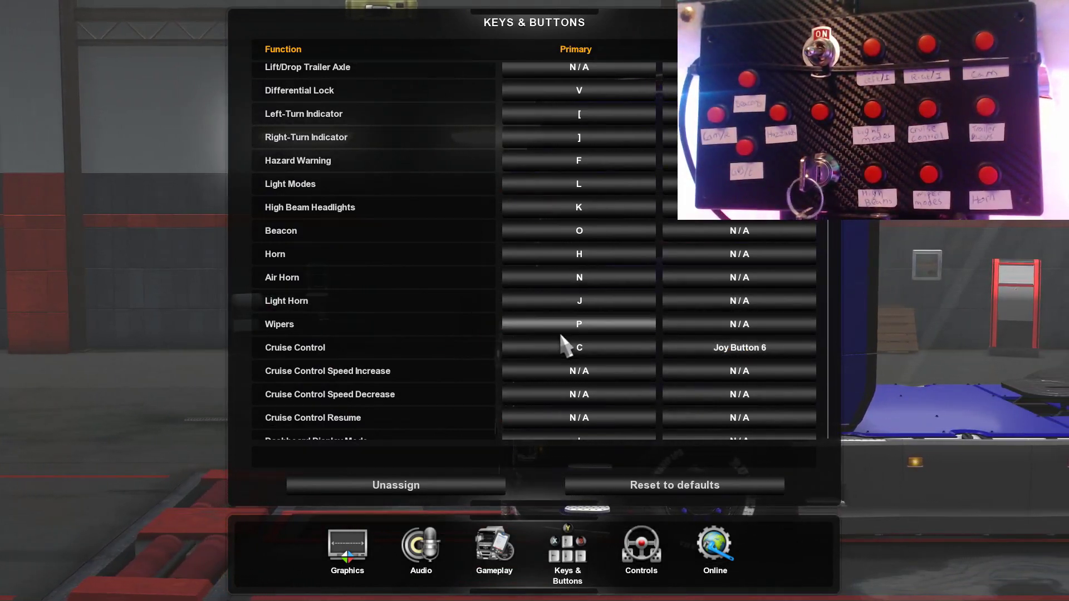
Step: Give Trailer Attach/Detach Joy Button 7 as its secondary binding beside T
scroll(562, 348, down, 10)
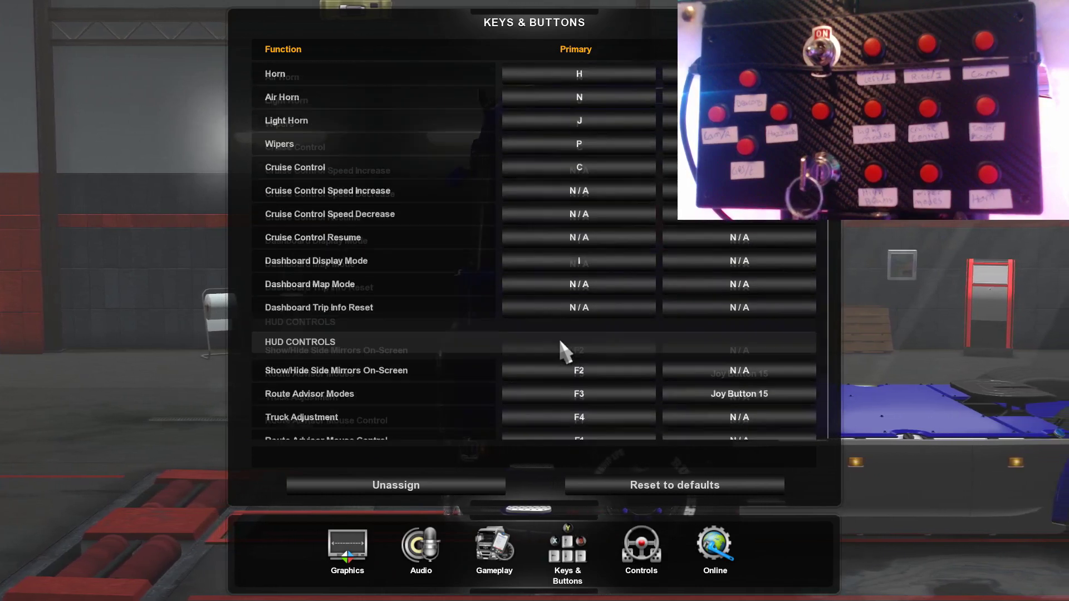
scroll(562, 351, down, 4)
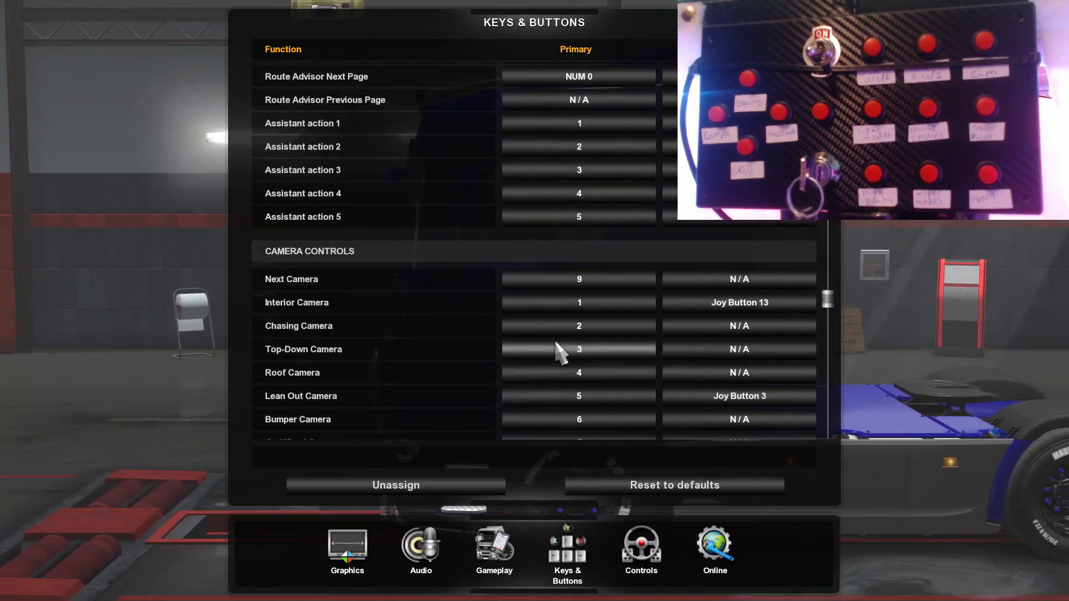
scroll(556, 348, down, 1)
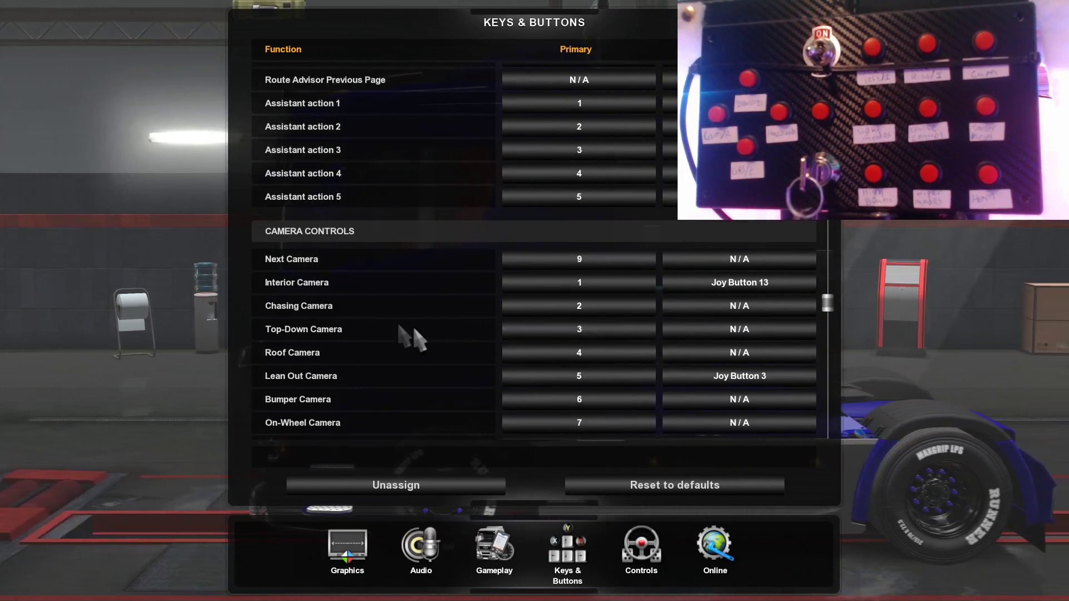
scroll(326, 303, down, 12)
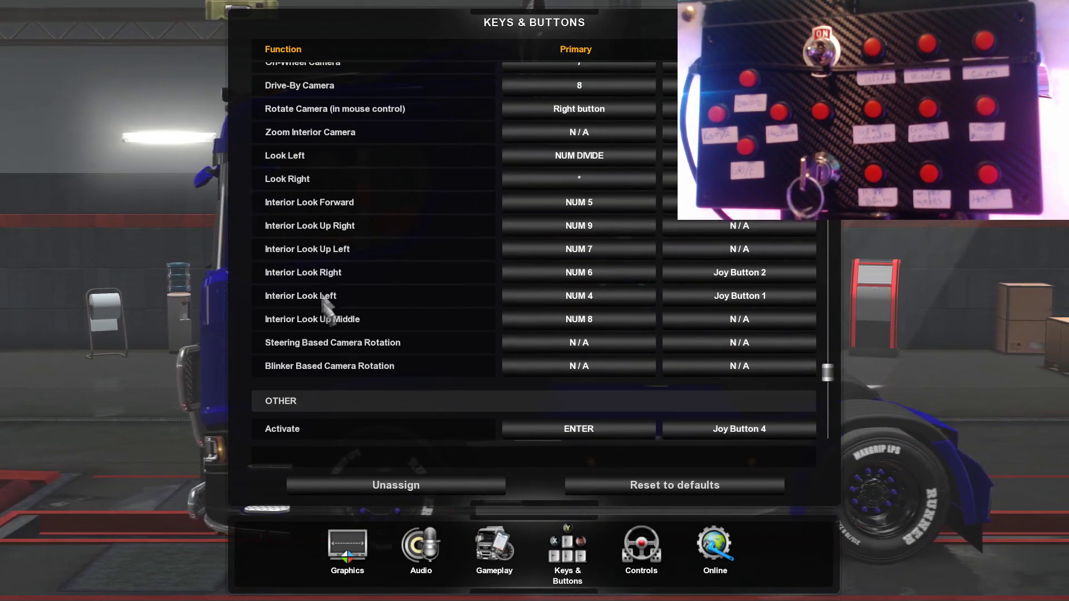
scroll(327, 307, down, 2)
scroll(327, 310, up, 4)
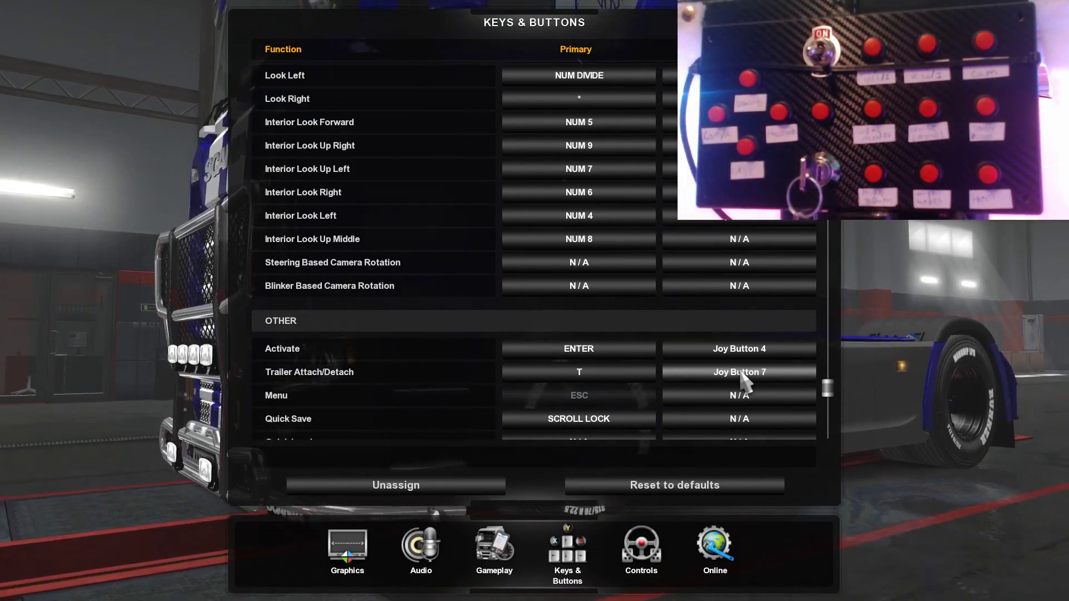
Step: Add secondary box buttons: High Beam Headlights 9, Wipers 10 and Horn 11
scroll(543, 262, up, 8)
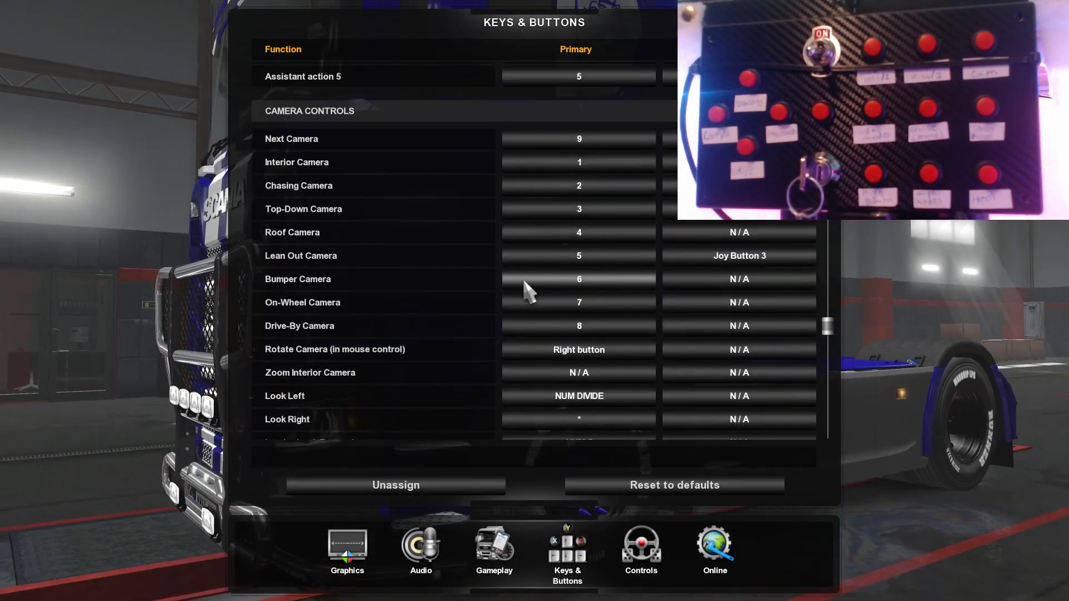
scroll(528, 295, up, 14)
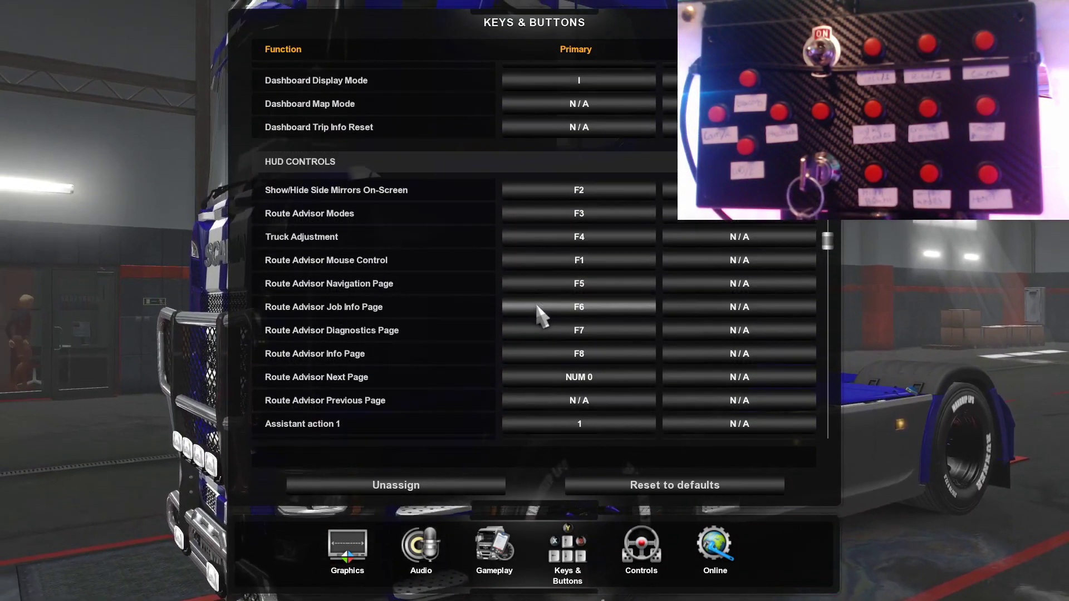
scroll(536, 267, up, 4)
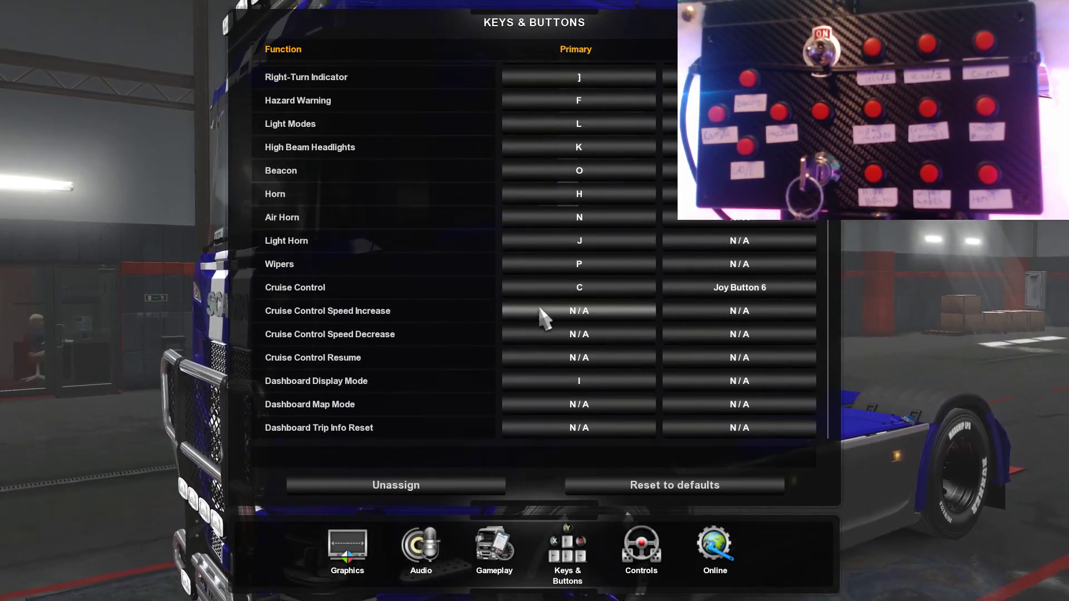
scroll(532, 230, up, 5)
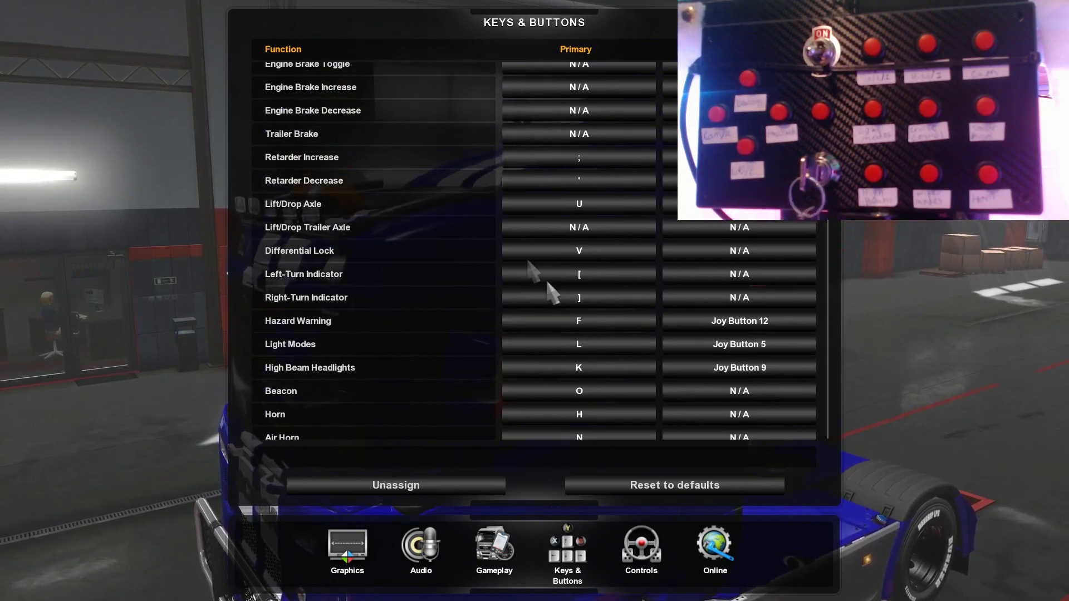
scroll(436, 229, up, 3)
scroll(435, 237, down, 8)
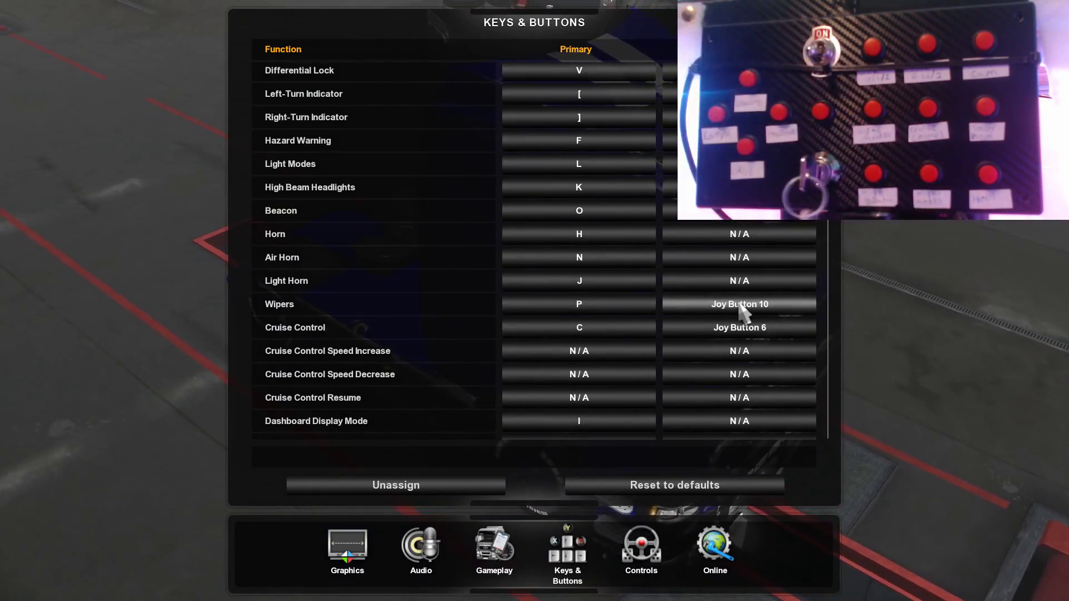
scroll(676, 337, up, 3)
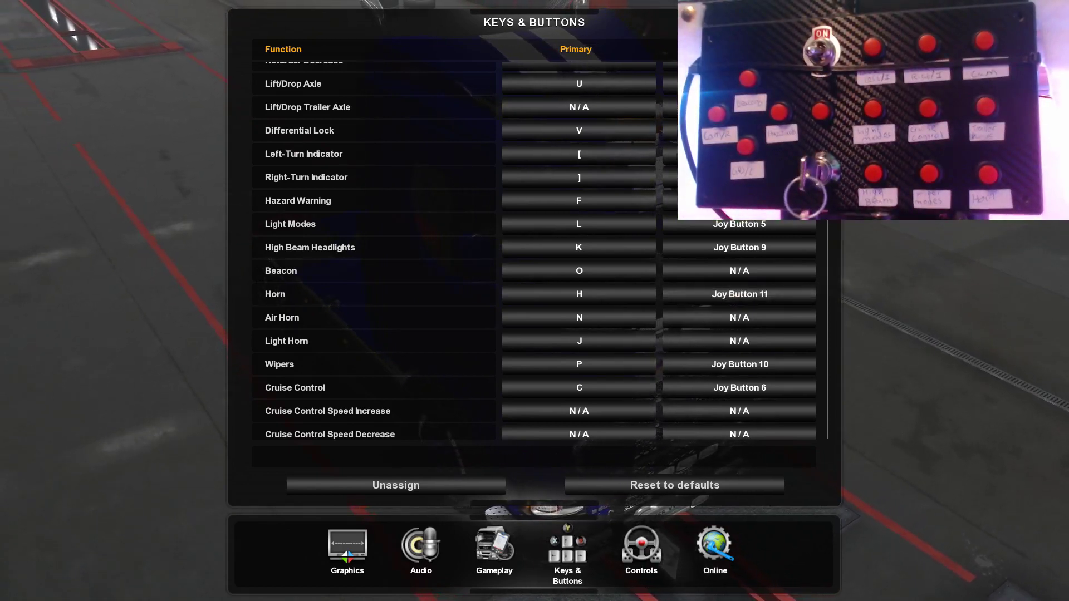
Step: Return from Options to the cab, then toggle the box's ignition to power the dashboard and start the engine
key(Escape)
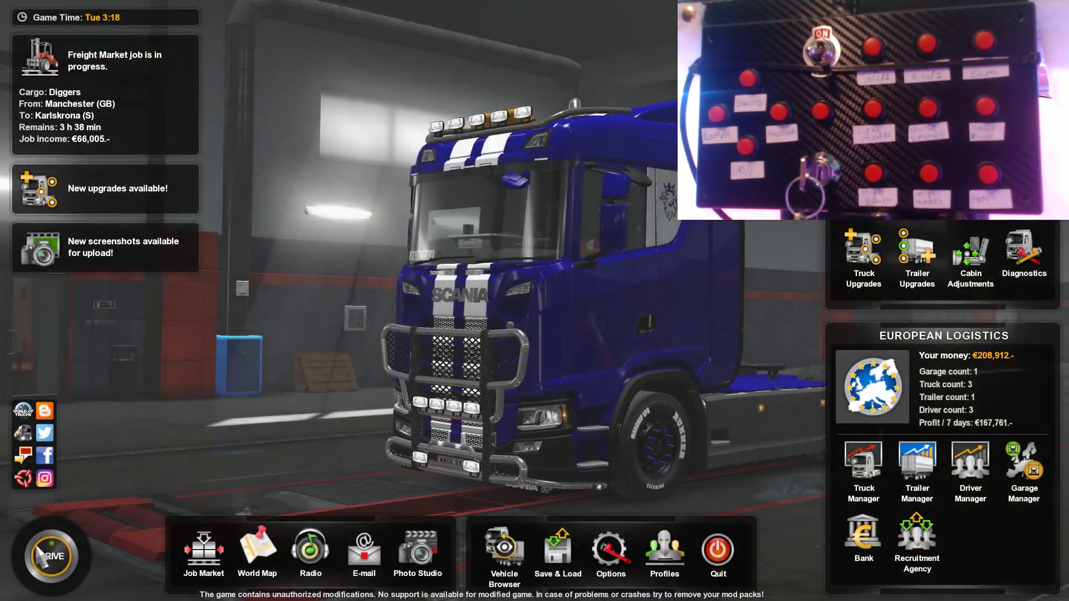
click(37, 548)
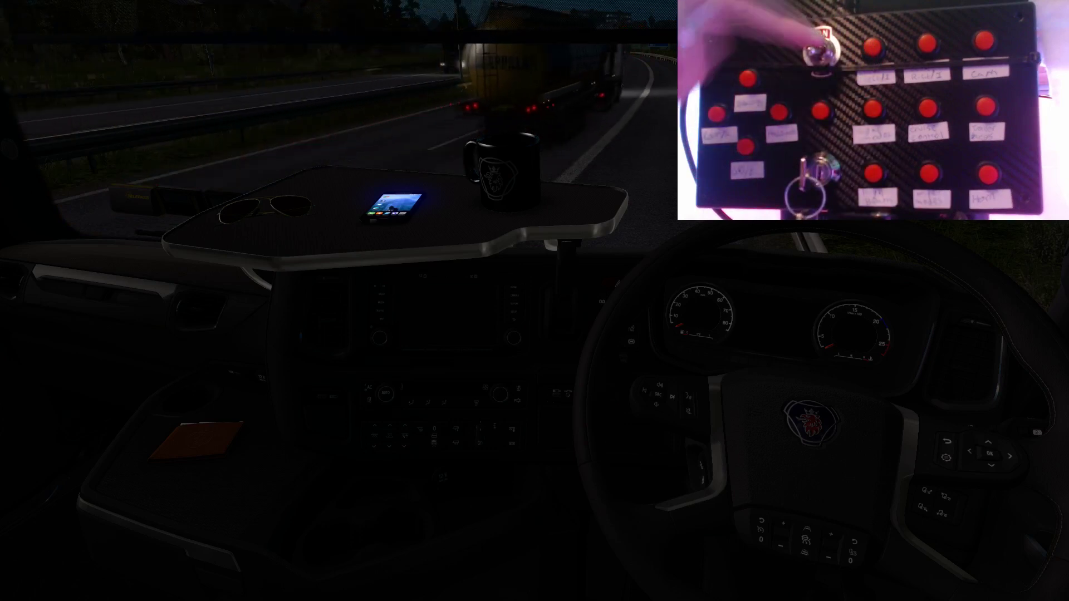
key(e)
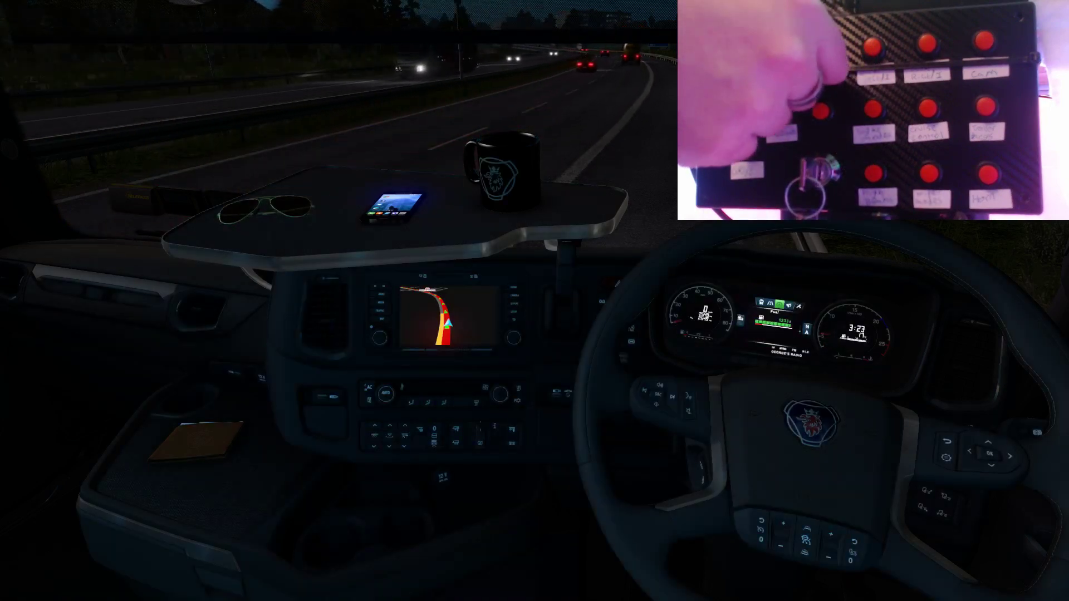
key(e)
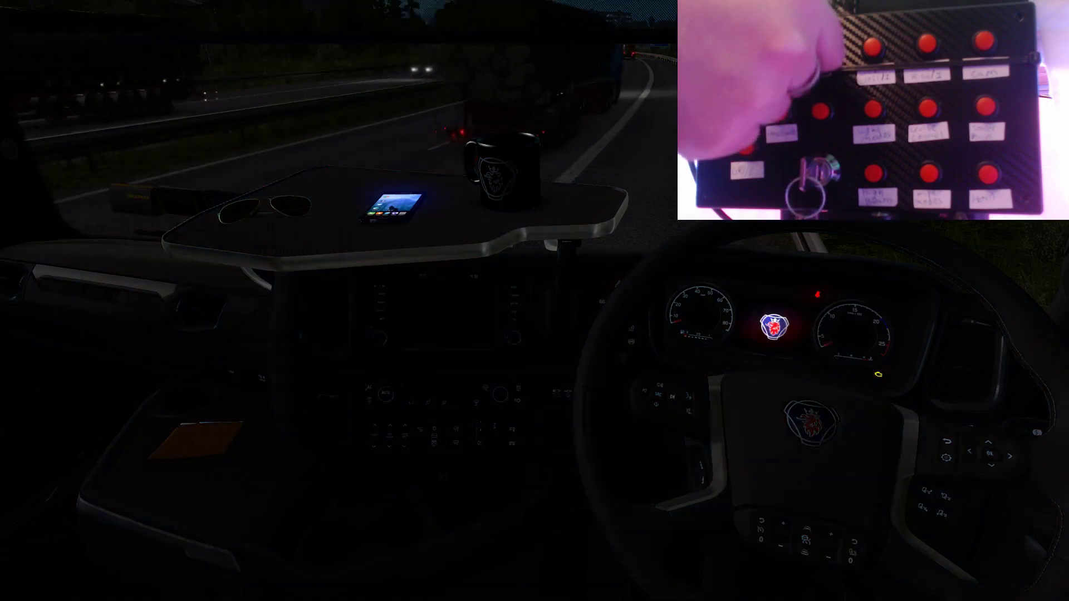
key(e)
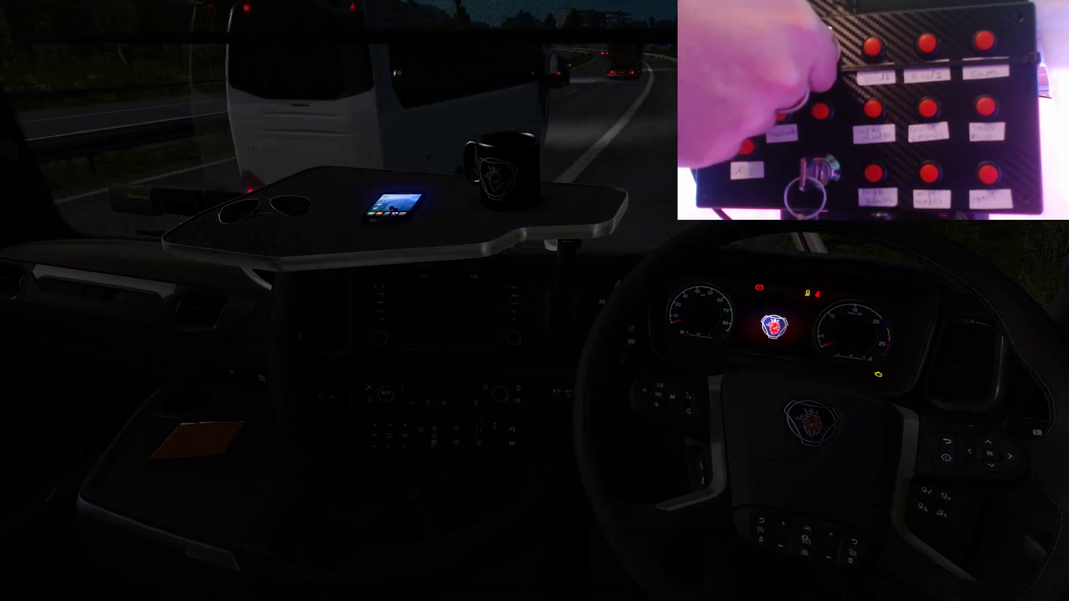
key(e)
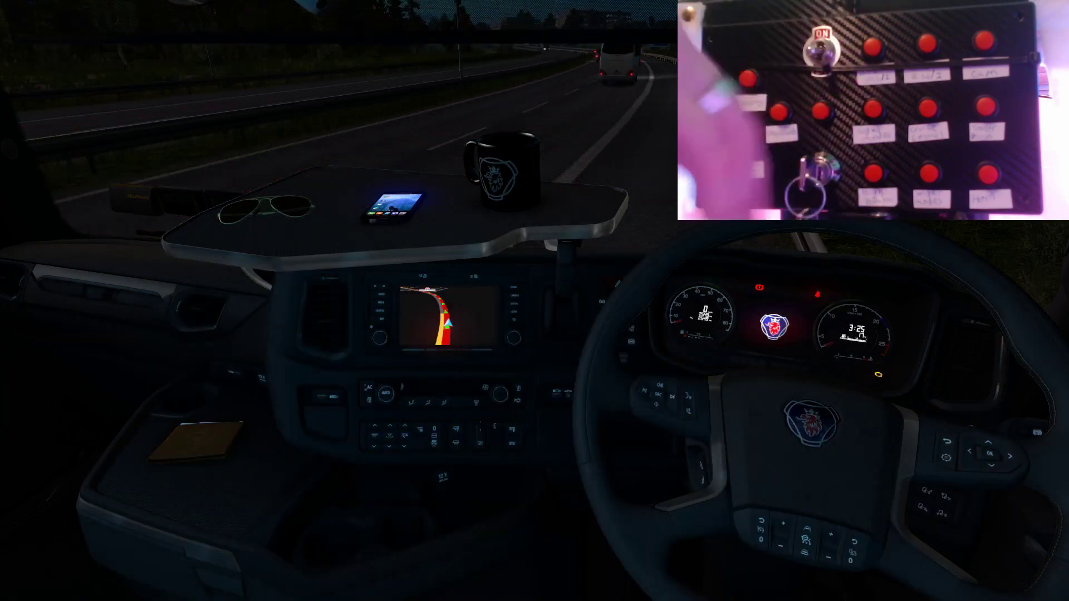